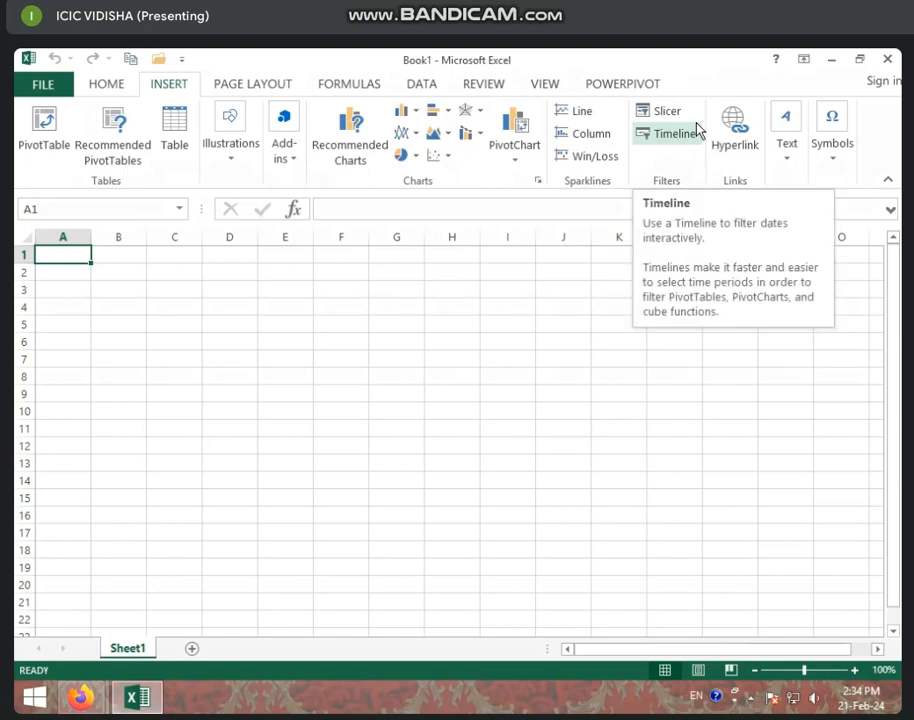
# Step: Open the recent workbook "2 TO 3 EXCEL SHEET"
pyautogui.click(694, 136)
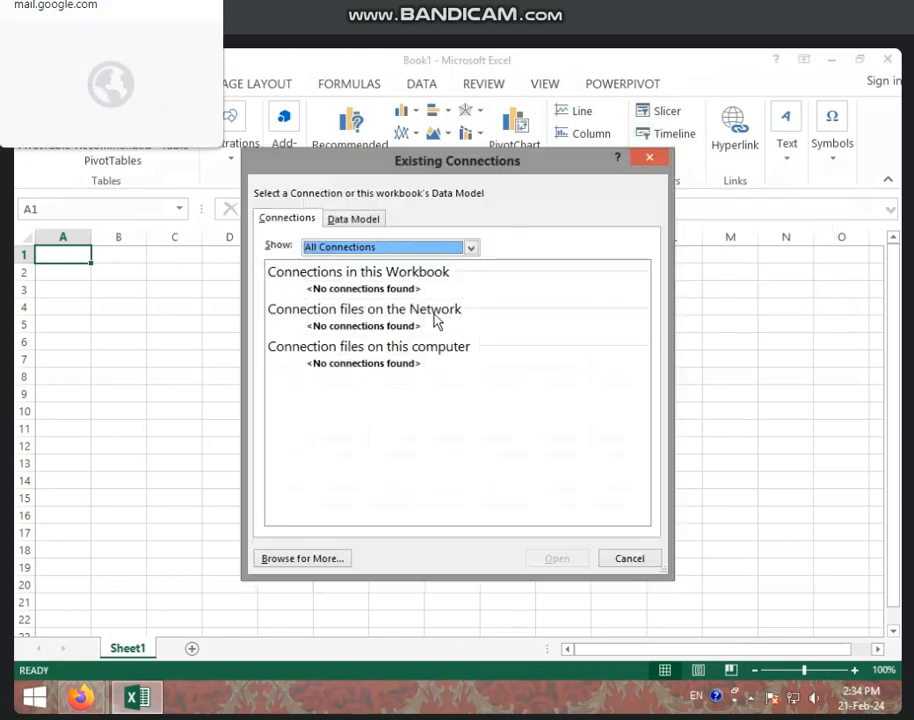
pyautogui.click(651, 159)
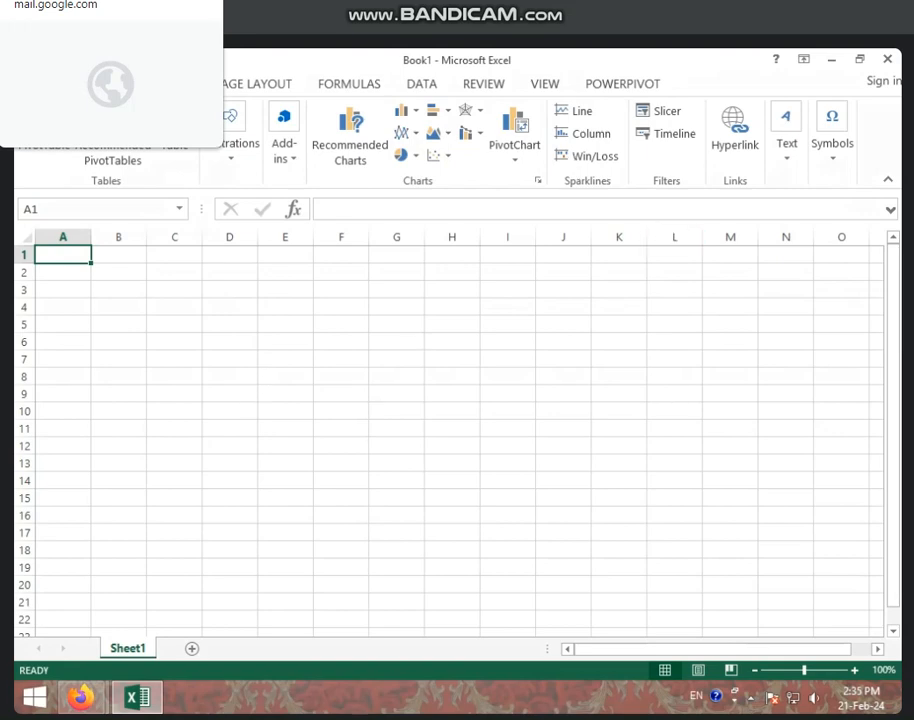
pyautogui.hotkey('ctrl', 'o')
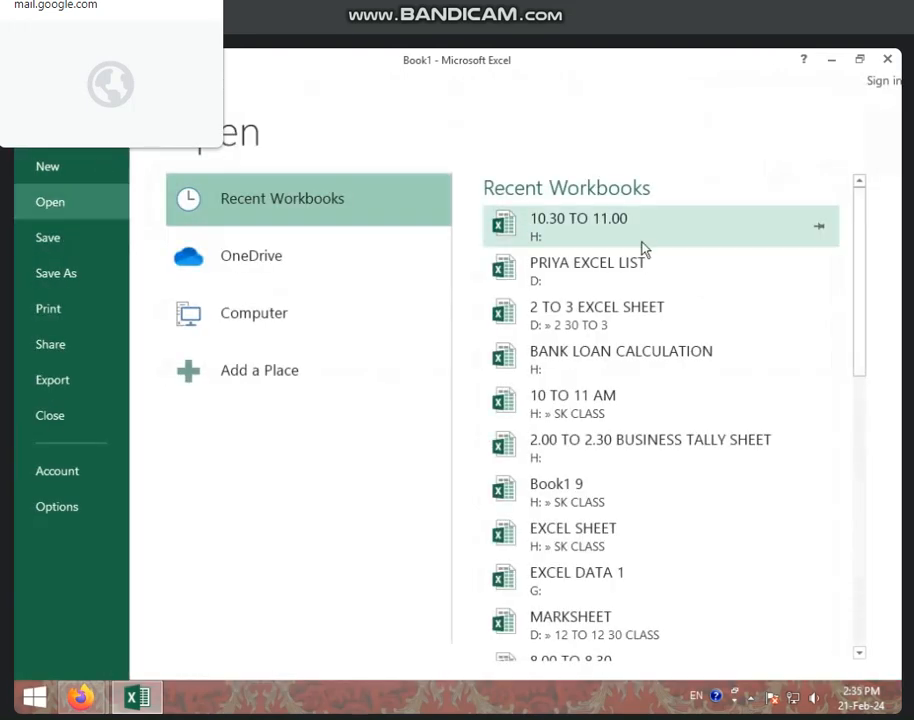
pyautogui.click(575, 318)
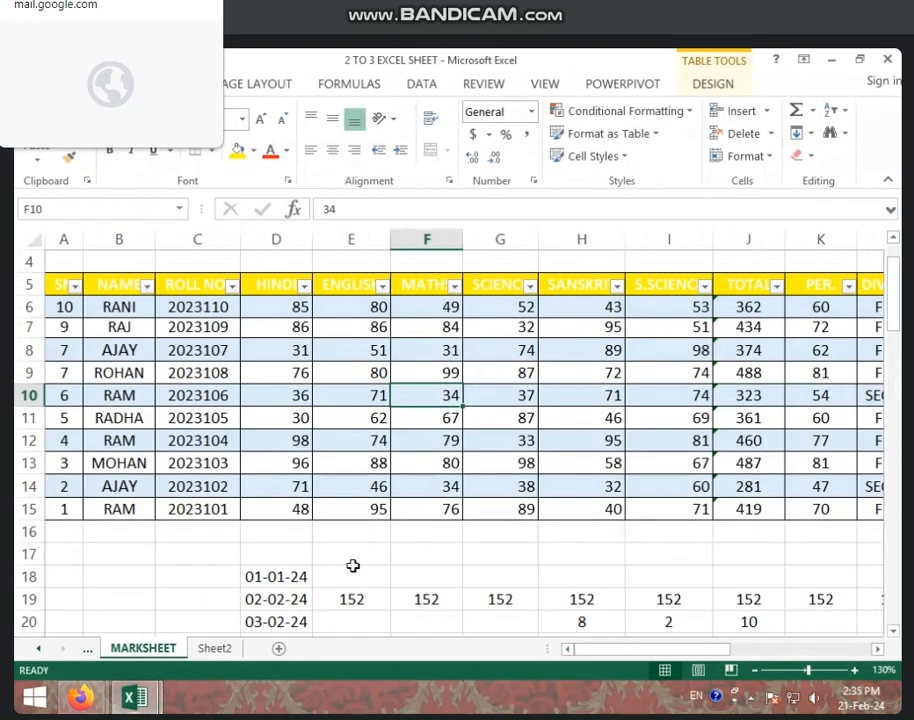
# Step: Look through Sheet2 and the MARKSHEET worksheet, including its marks table, NAME column and the entries below the table
pyautogui.click(218, 649)
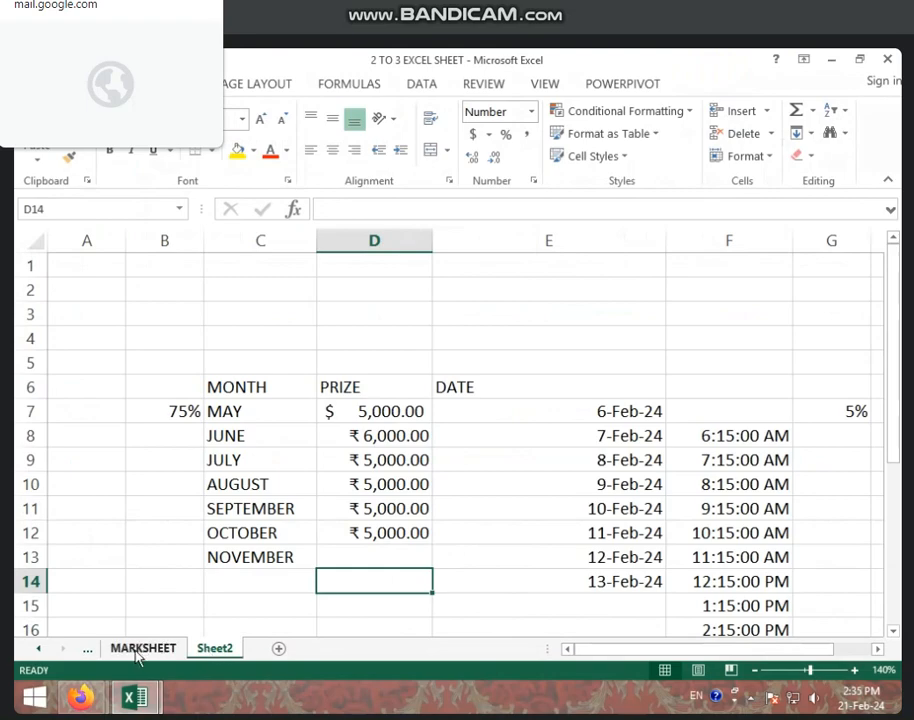
pyautogui.click(138, 650)
pyautogui.scroll(-3, 239, 573)
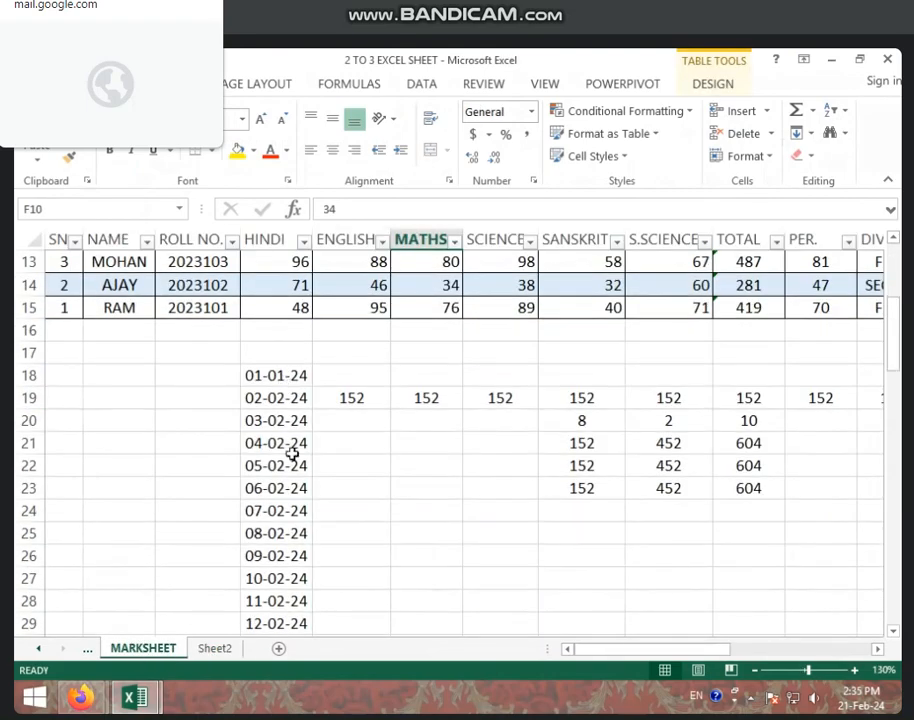
pyautogui.scroll(-6, 273, 545)
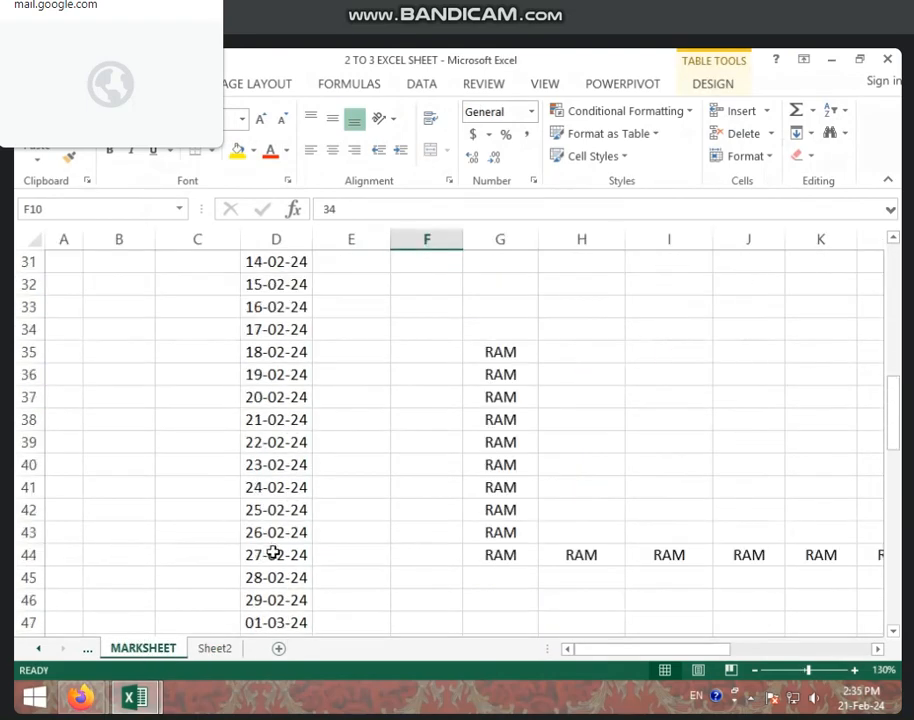
pyautogui.scroll(10, 273, 553)
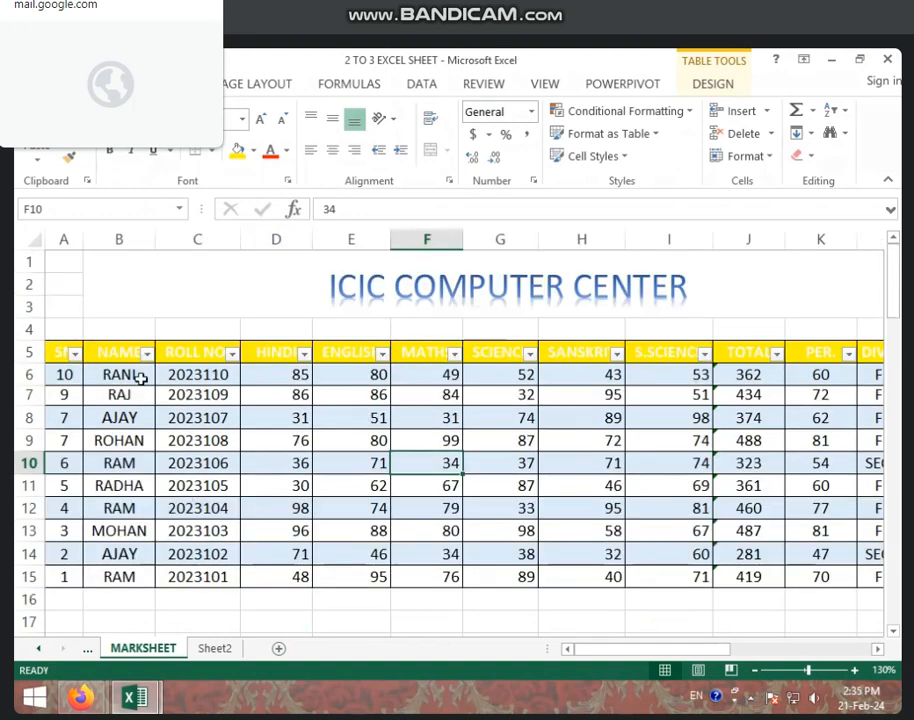
pyautogui.click(119, 238)
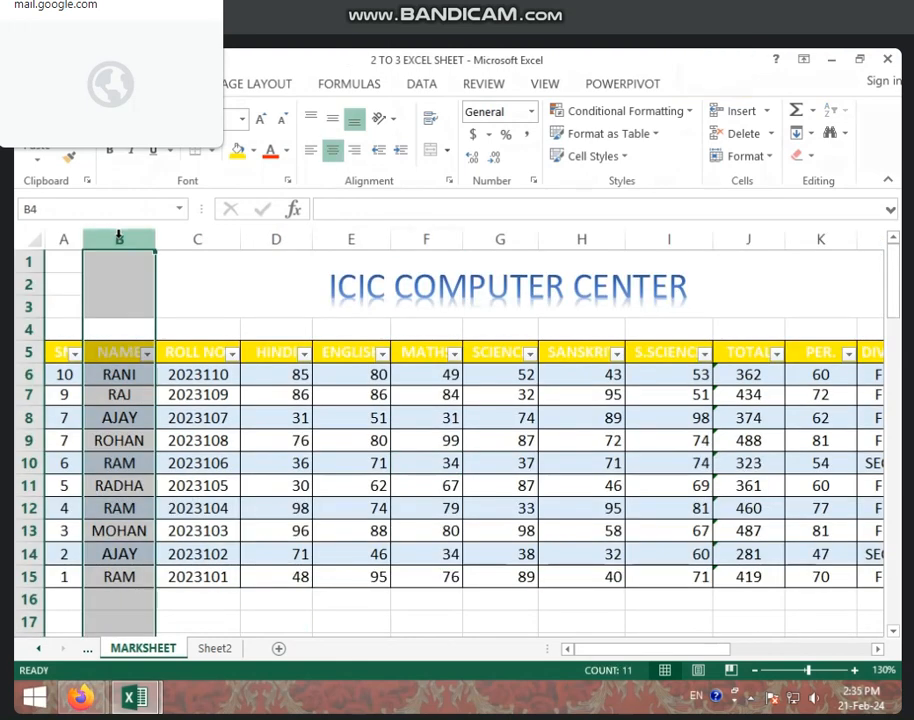
pyautogui.rightClick(119, 237)
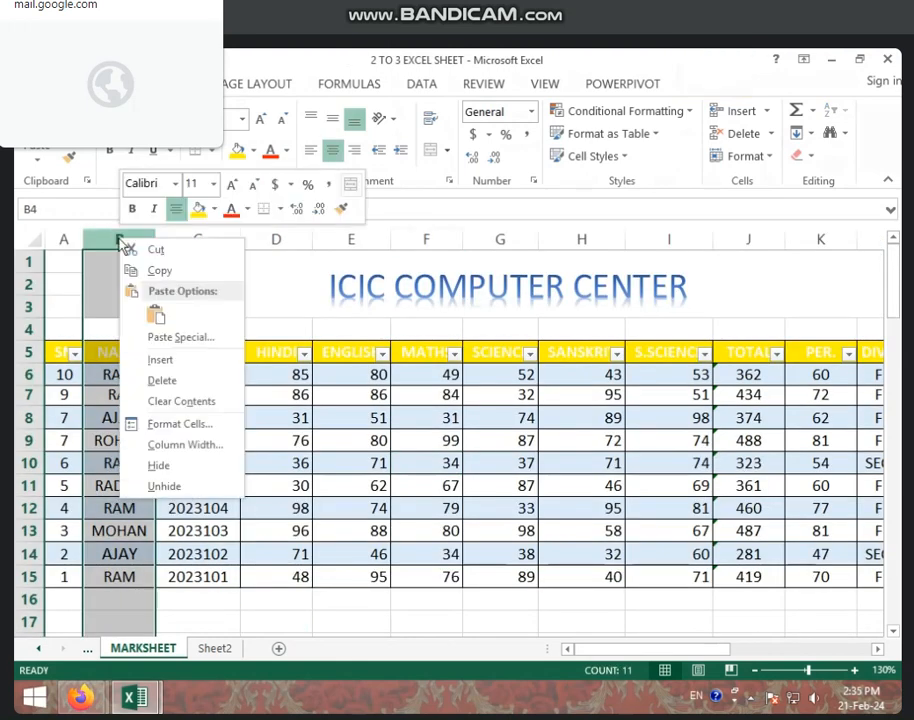
pyautogui.click(116, 235)
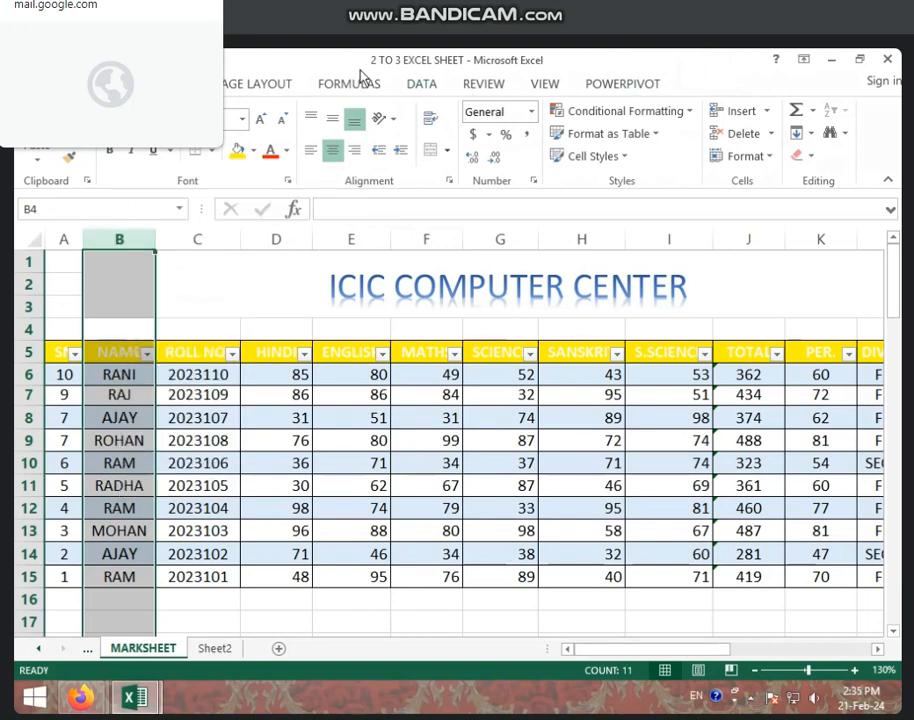
# Step: Add a new worksheet after Sheet2 and rename it "PRESENT LIST"
pyautogui.click(214, 649)
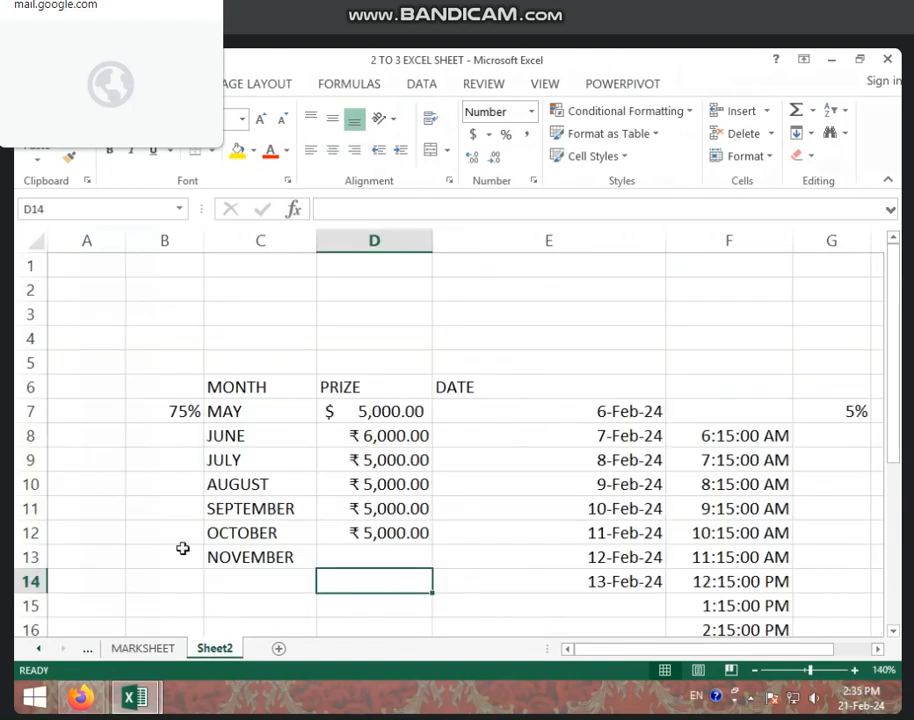
pyautogui.click(281, 650)
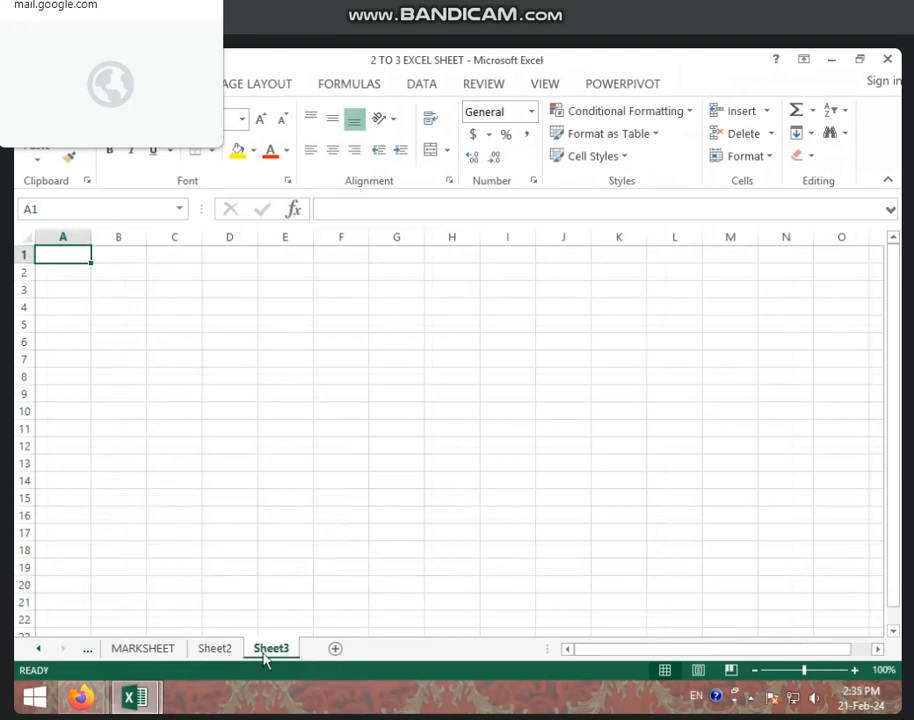
pyautogui.rightClick(264, 652)
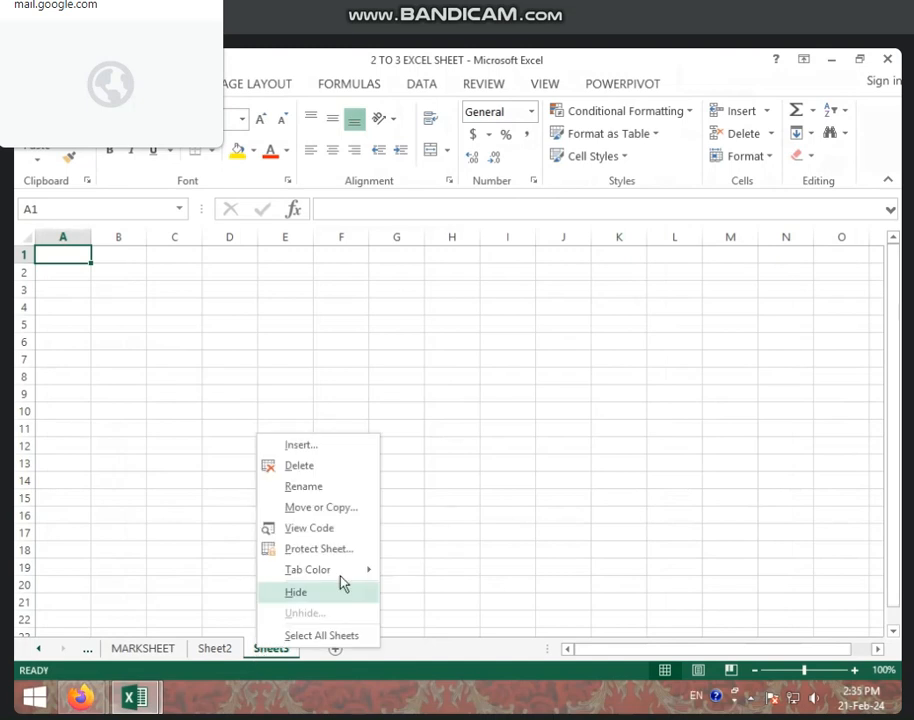
pyautogui.click(304, 487)
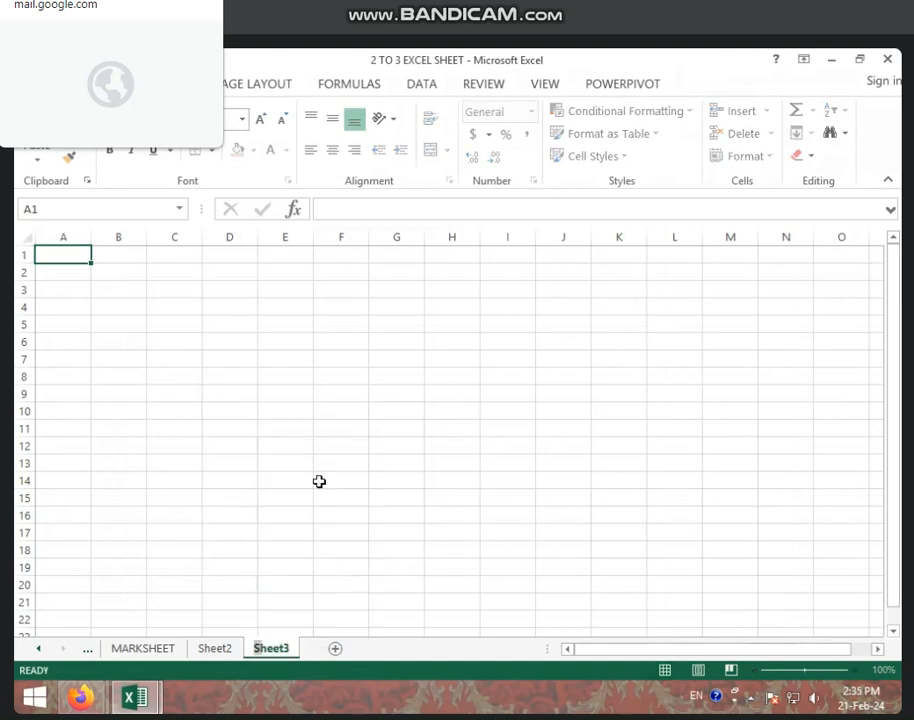
pyautogui.write('PRESENT LIST')
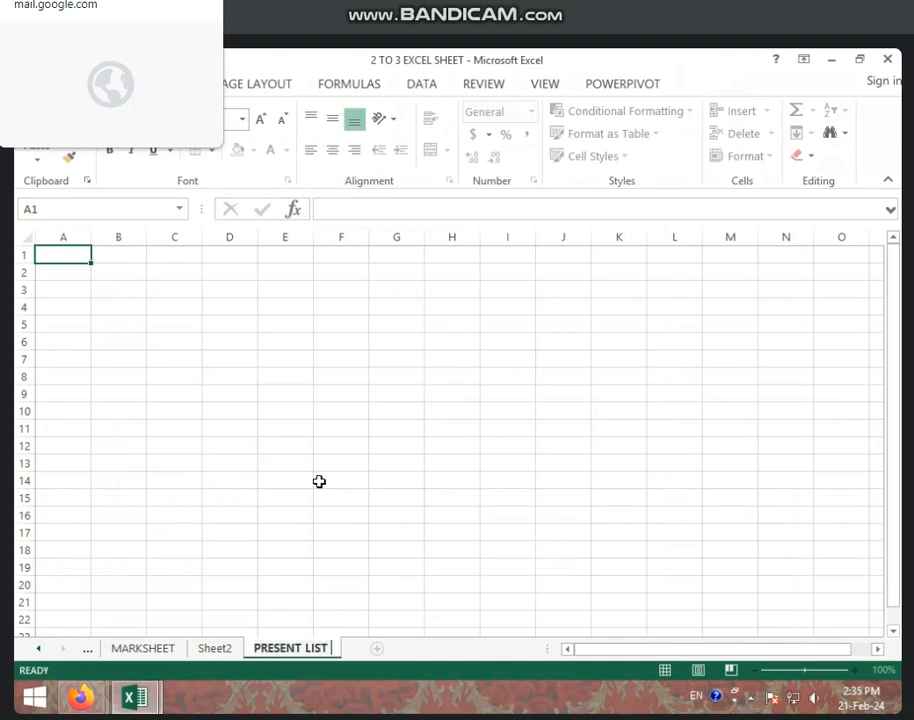
pyautogui.press('Return')
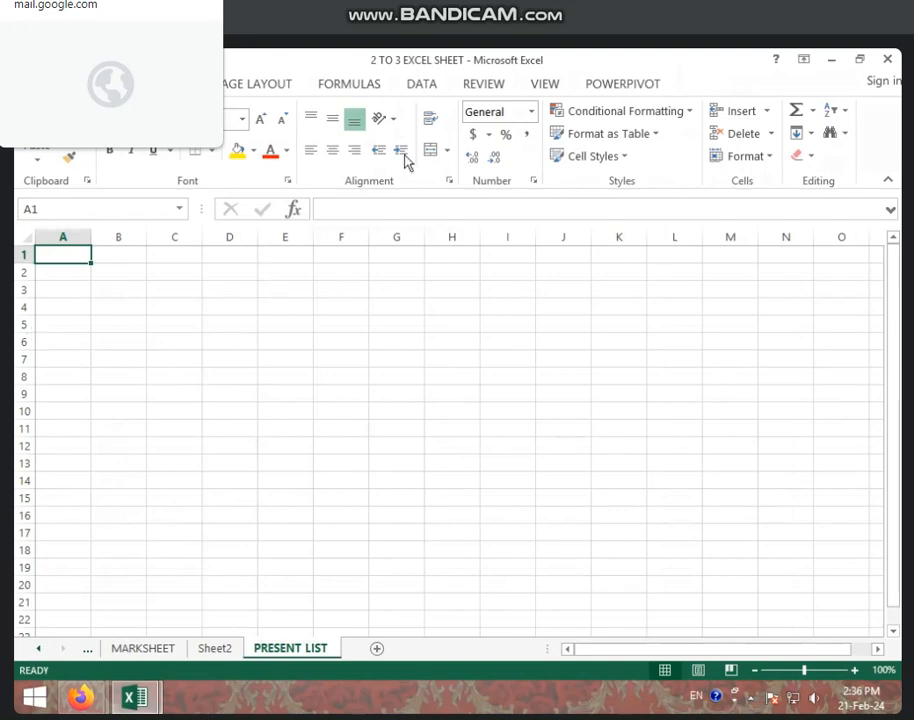
# Step: Enter the column heading "SN" in cell A2 of the PRESENT LIST sheet
pyautogui.click(730, 393)
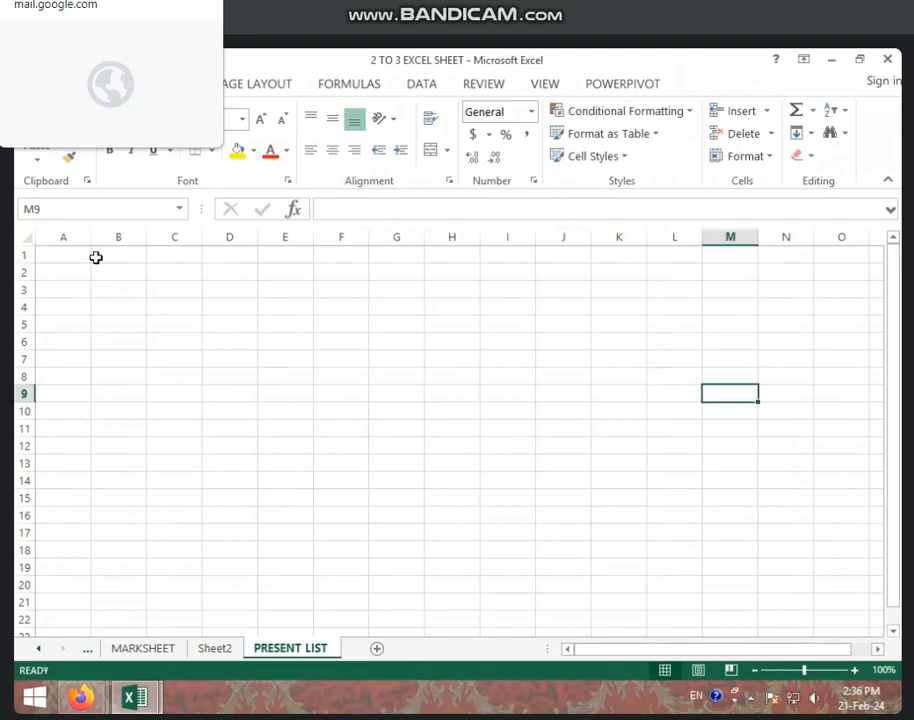
pyautogui.click(62, 276)
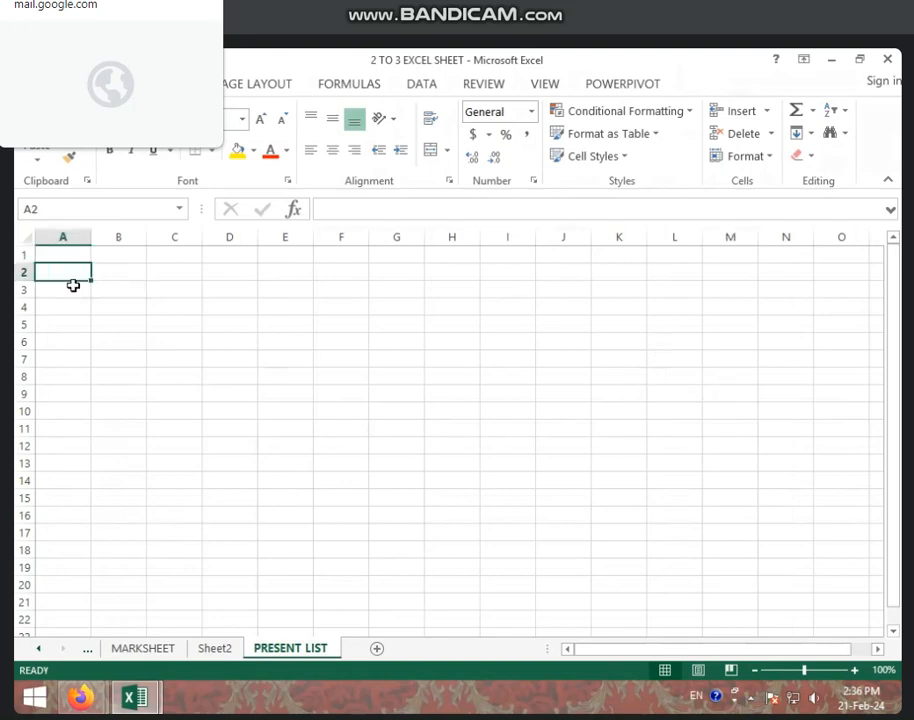
pyautogui.write('SN')
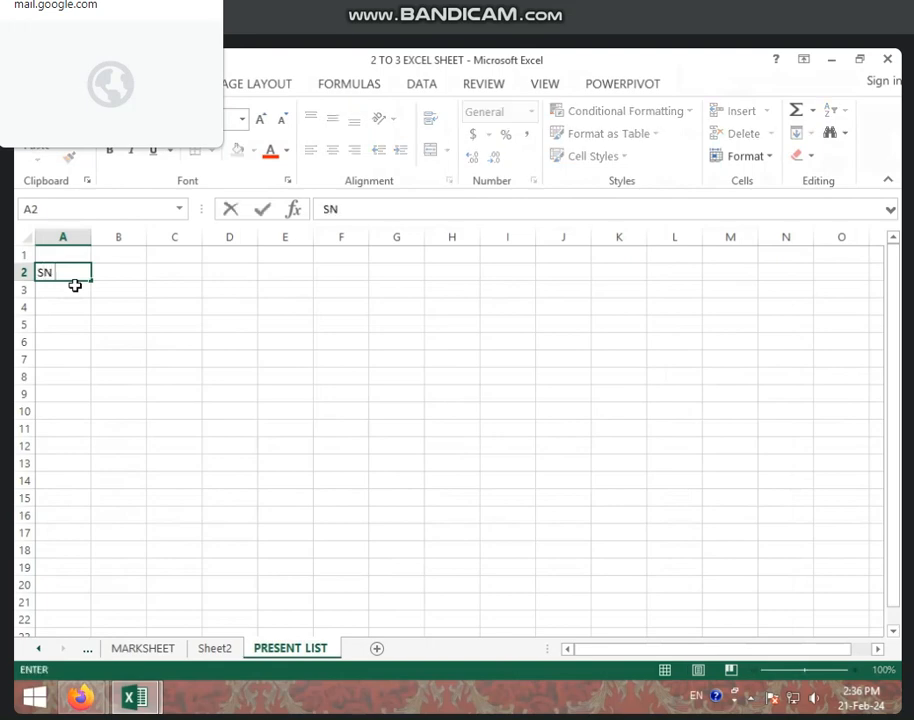
pyautogui.click(78, 287)
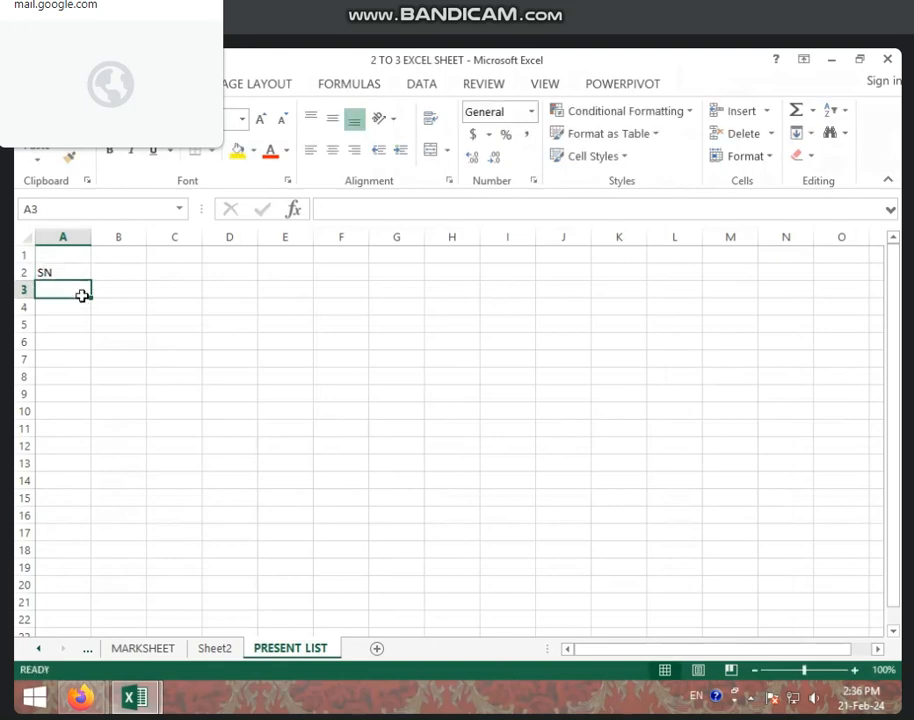
# Step: Enter the serial numbers 1 and 2 in cells A3 and A4 under the SN heading
pyautogui.write('1')
pyautogui.click(82, 295)
pyautogui.write('2')
pyautogui.click(51, 355)
pyautogui.click(73, 299)
pyautogui.write('1')
pyautogui.press('Return')
pyautogui.write('2')
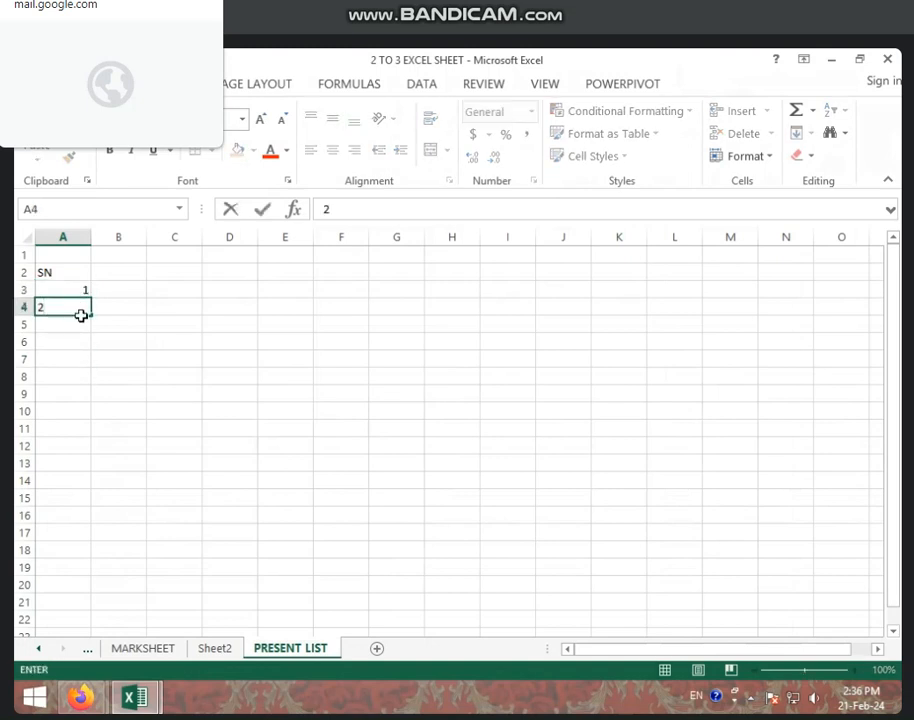
pyautogui.press('Return')
# Step: Extend the serial number series down to 16 in cell A18 and autofit the width of column A
pyautogui.moveTo(73, 290); pyautogui.dragTo(72, 303)
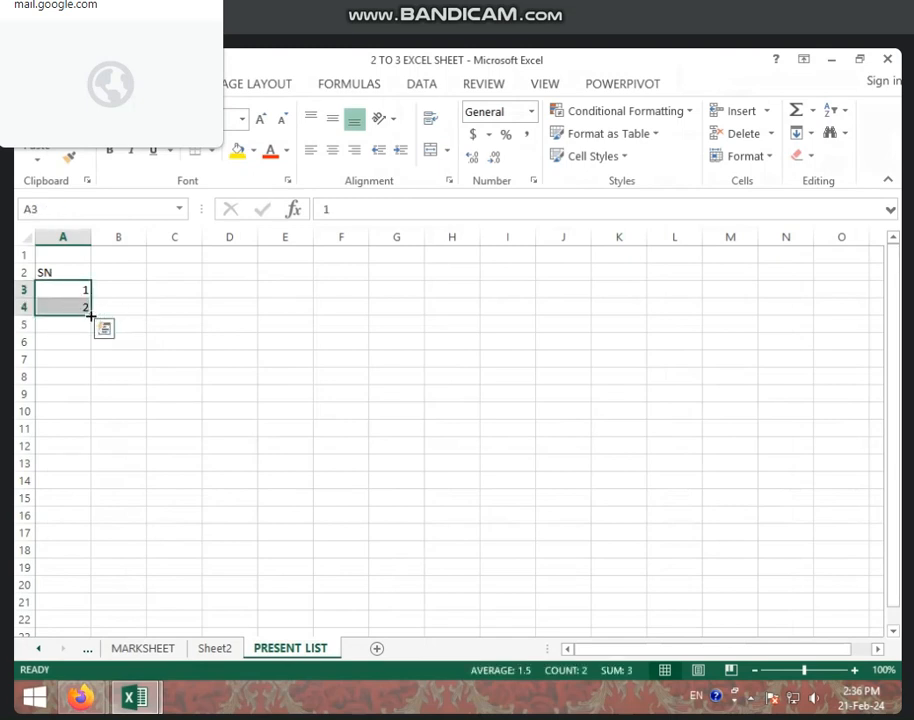
pyautogui.moveTo(92, 316); pyautogui.dragTo(104, 563)
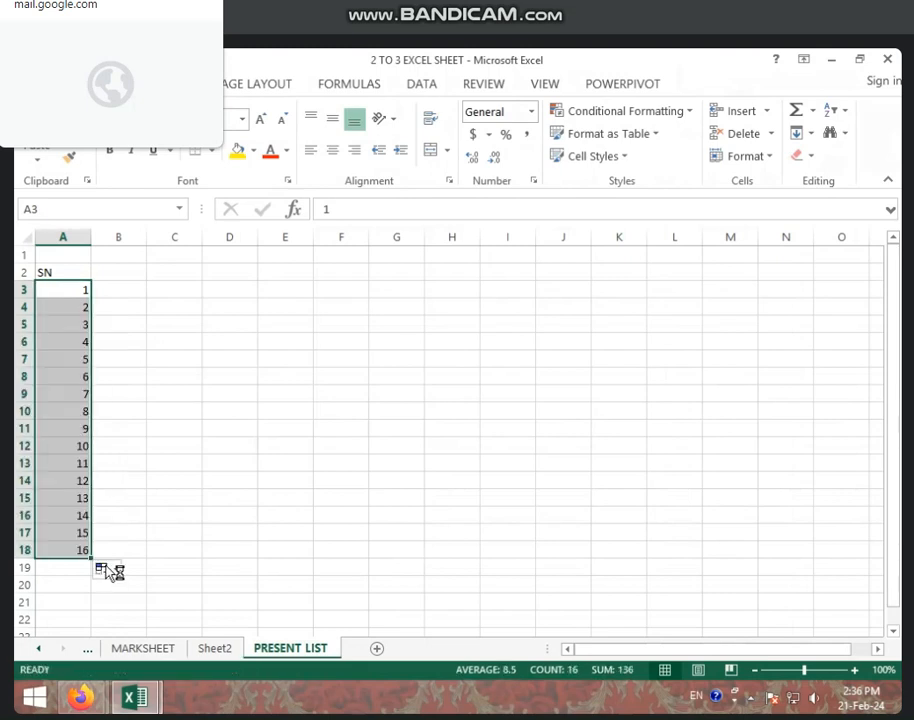
pyautogui.click(171, 369)
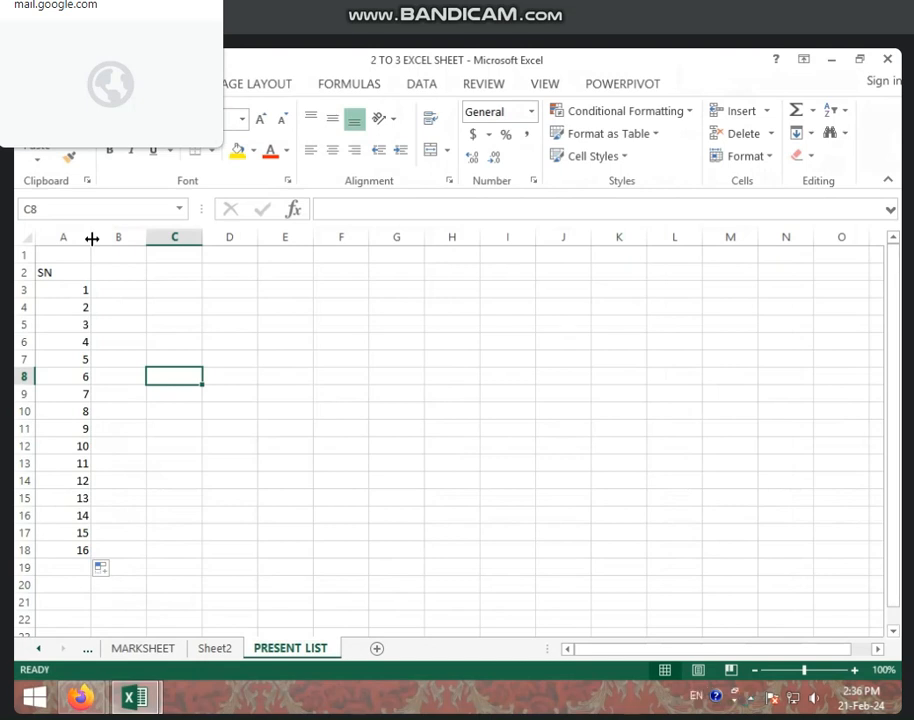
pyautogui.moveTo(91, 238); pyautogui.dragTo(78, 241)
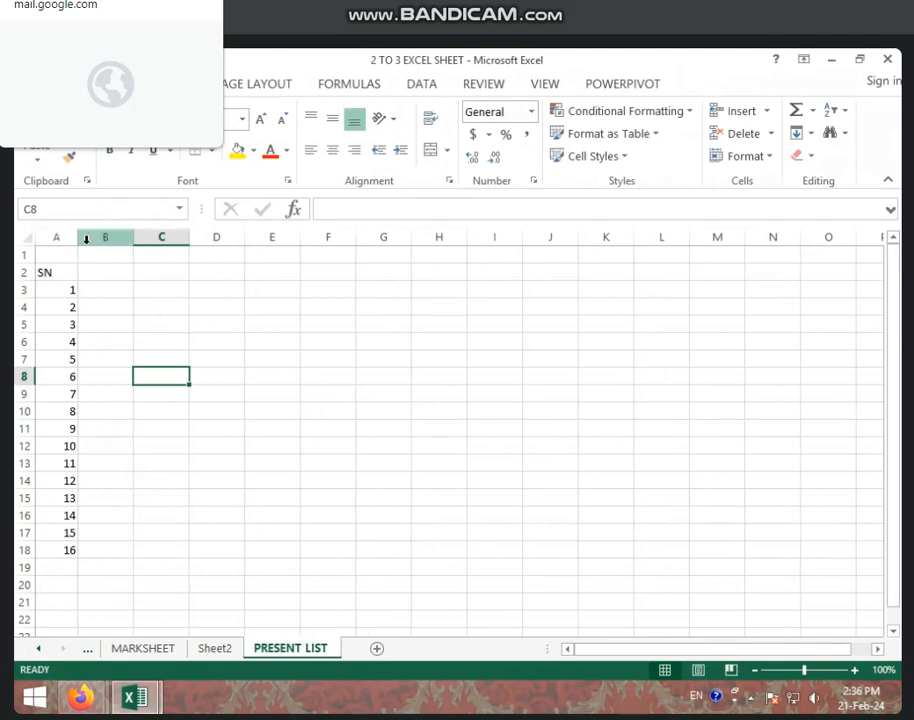
pyautogui.doubleClick(78, 243)
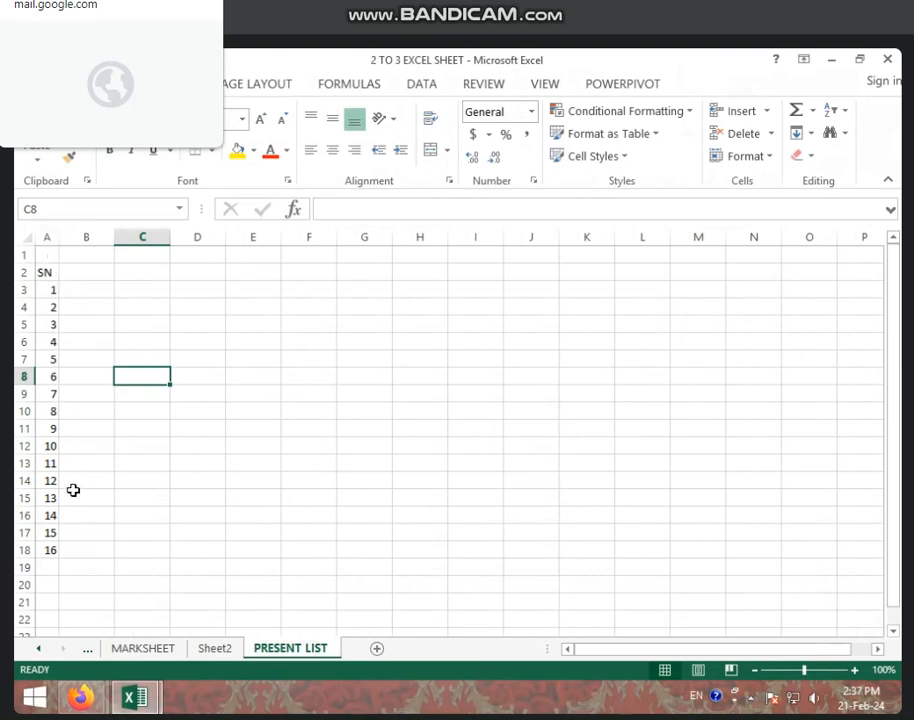
pyautogui.click(24, 239)
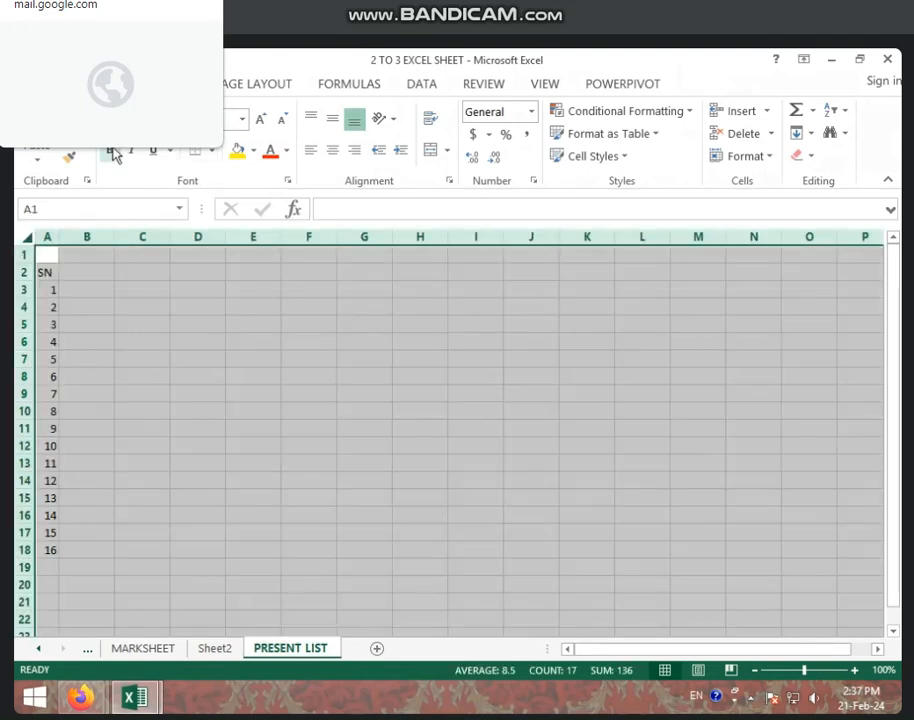
pyautogui.click(210, 394)
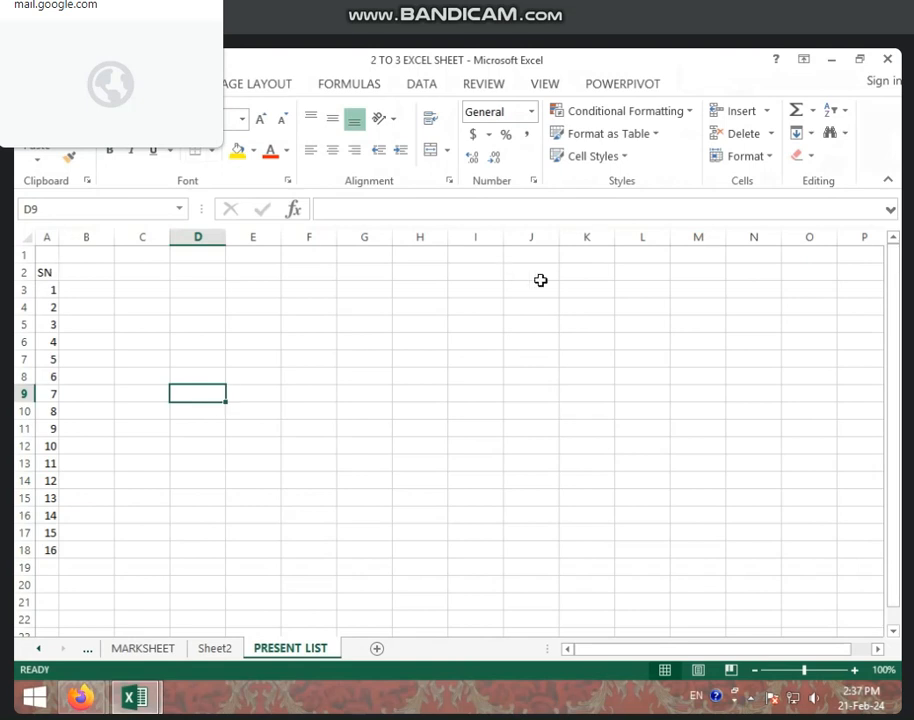
pyautogui.hotkey('ctrl', 'a')
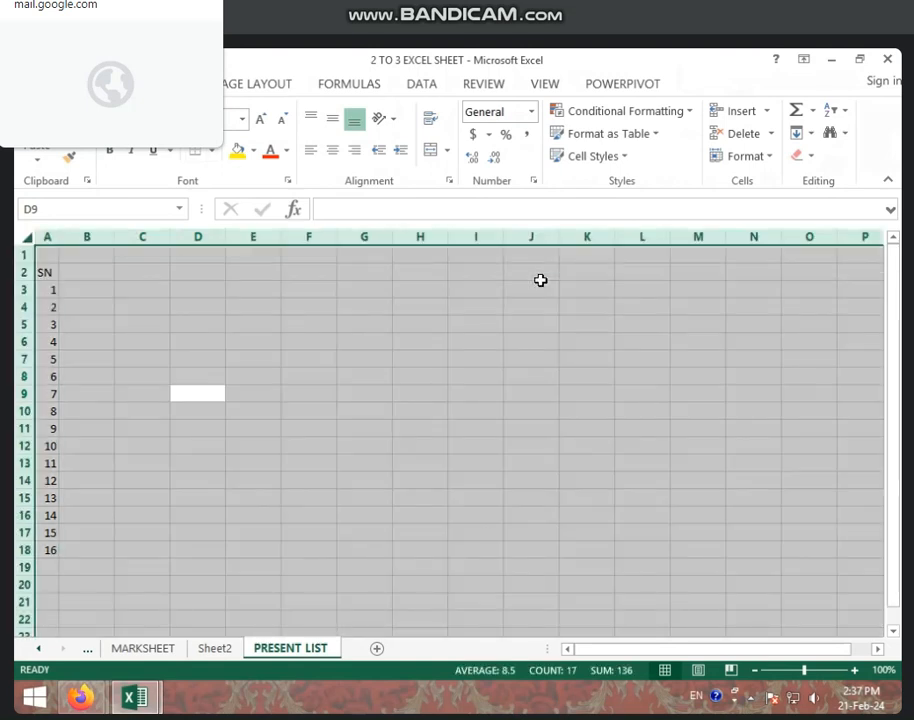
pyautogui.click(312, 338)
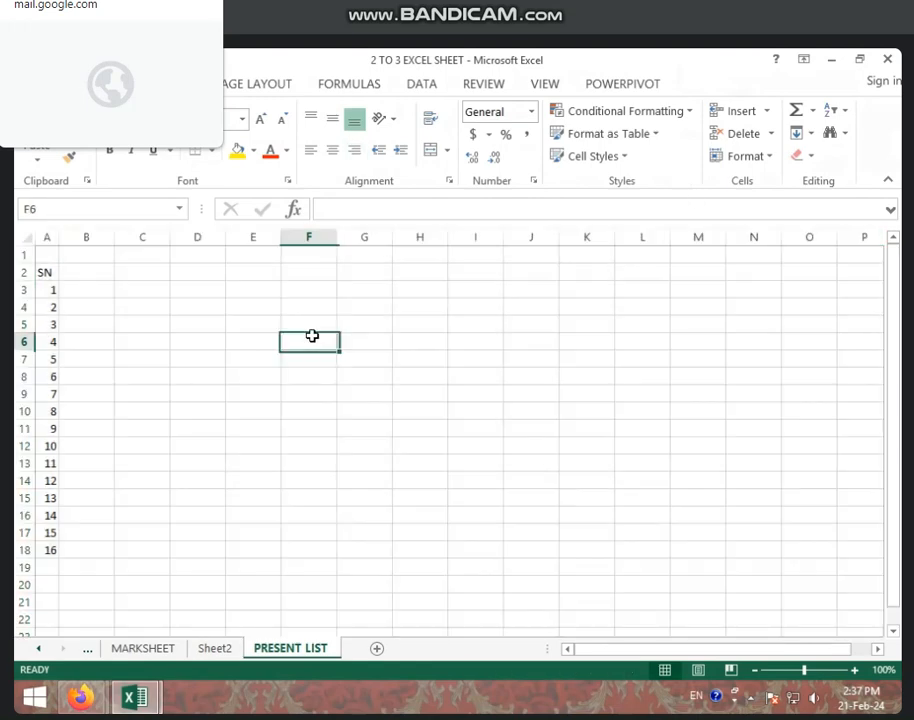
# Step: Make all cells of the PRESENT LIST sheet bold
pyautogui.click(28, 239)
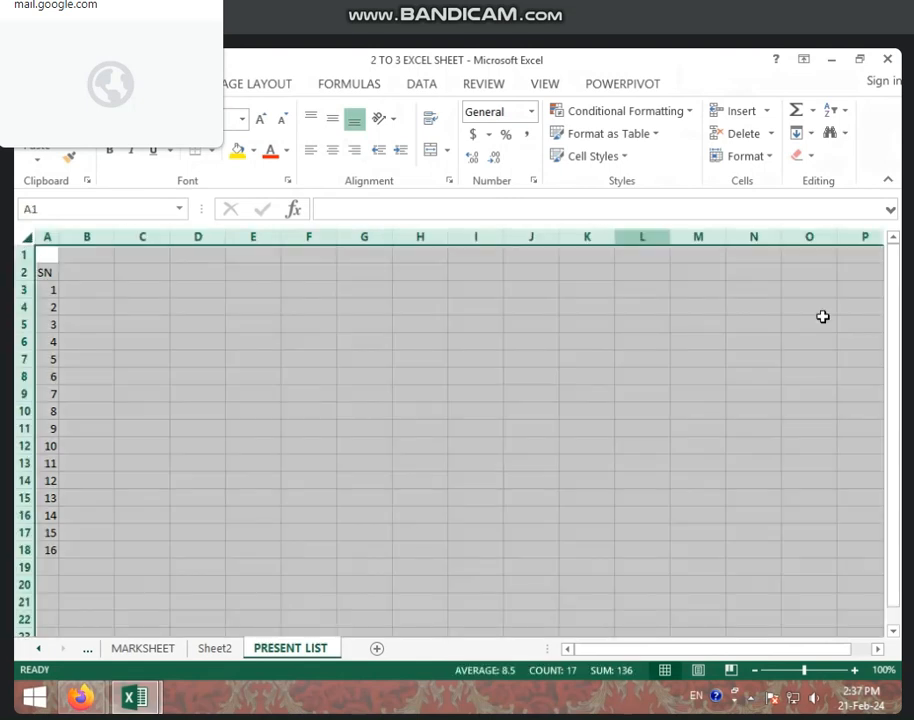
pyautogui.click(111, 155)
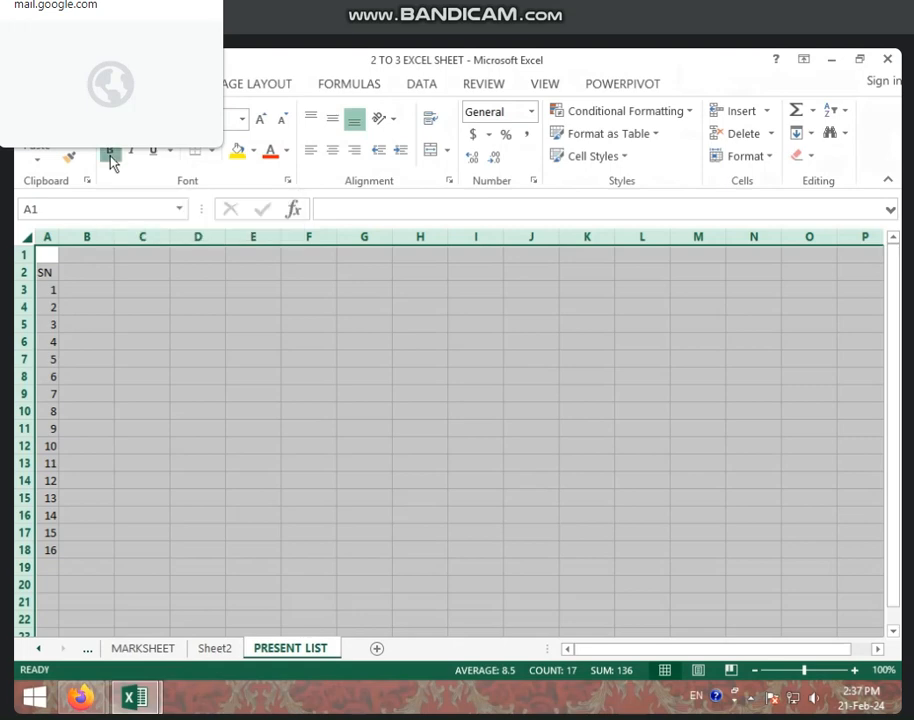
pyautogui.click(120, 356)
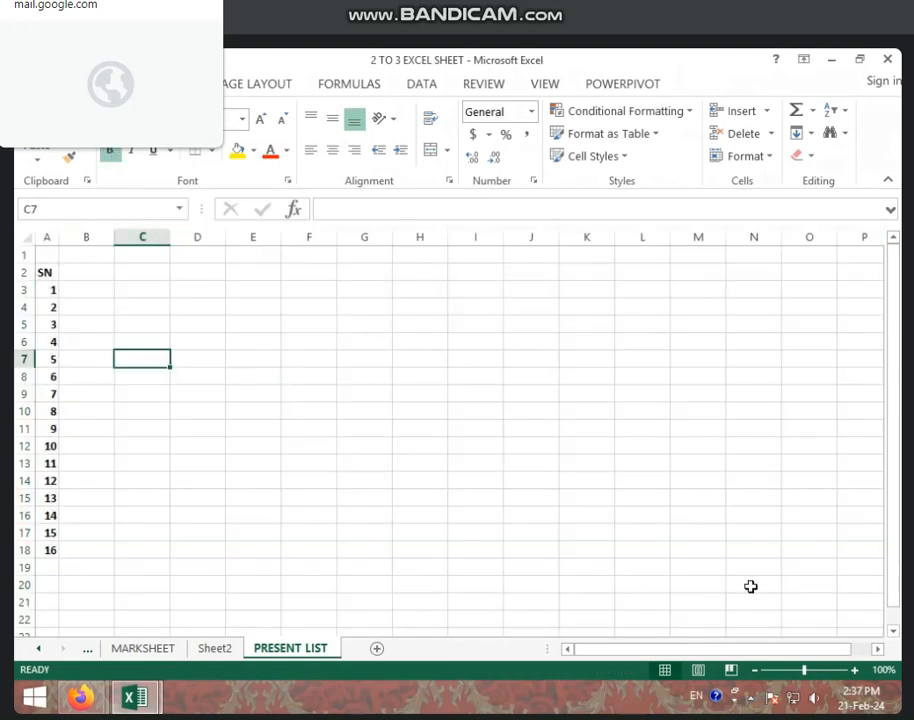
# Step: Enlarge the worksheet display to 130%
pyautogui.click(855, 670)
pyautogui.click(855, 670)
pyautogui.click(855, 670)
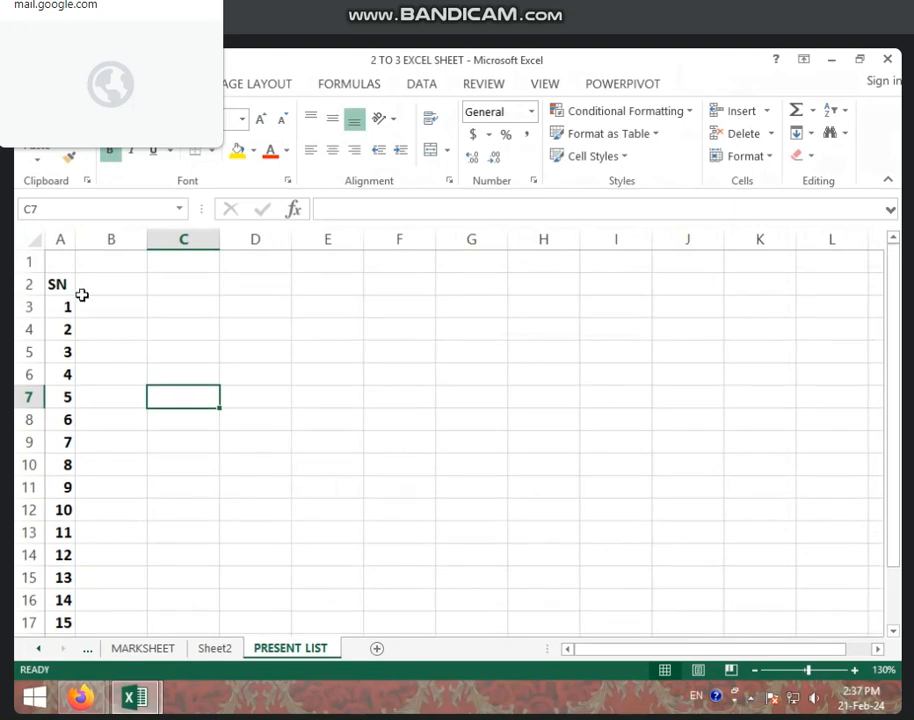
# Step: Enter the column headings DATE, NAME and COURSE in cells B2, C2 and D2
pyautogui.click(111, 283)
pyautogui.write('DATE')
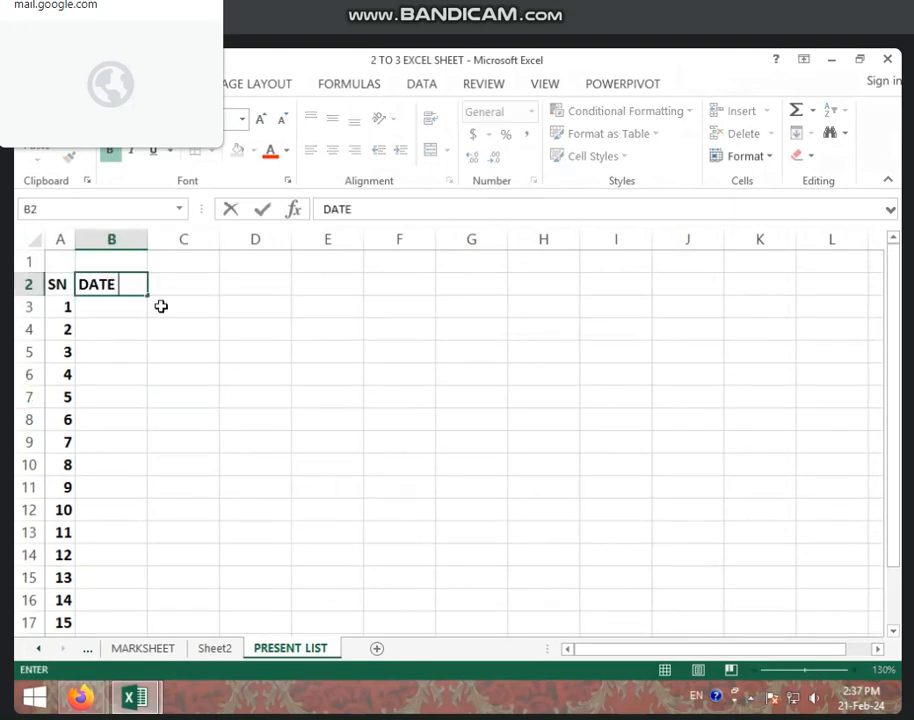
pyautogui.click(135, 300)
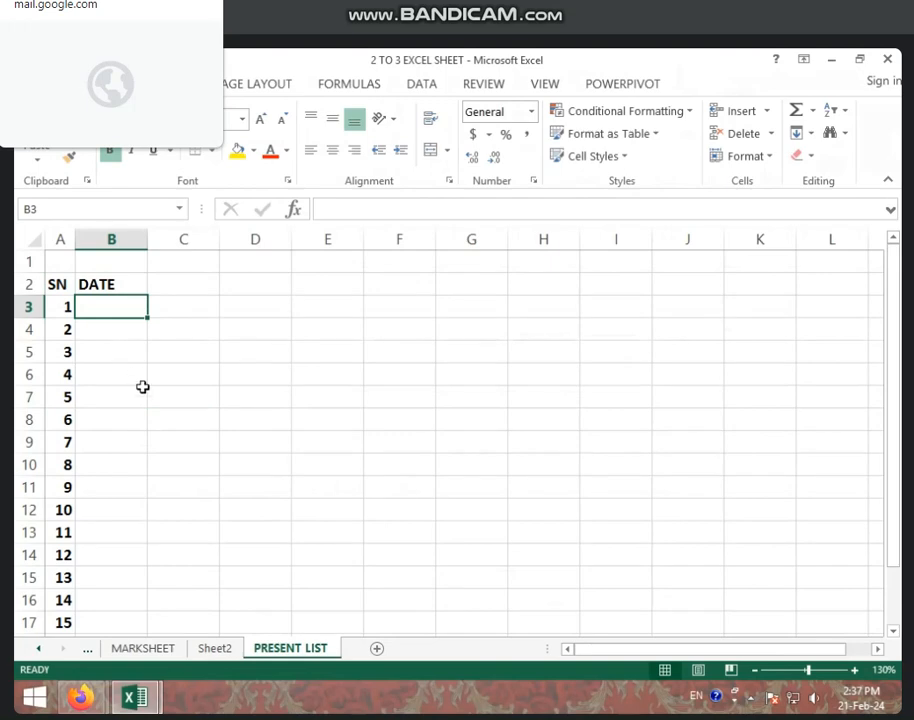
pyautogui.click(209, 280)
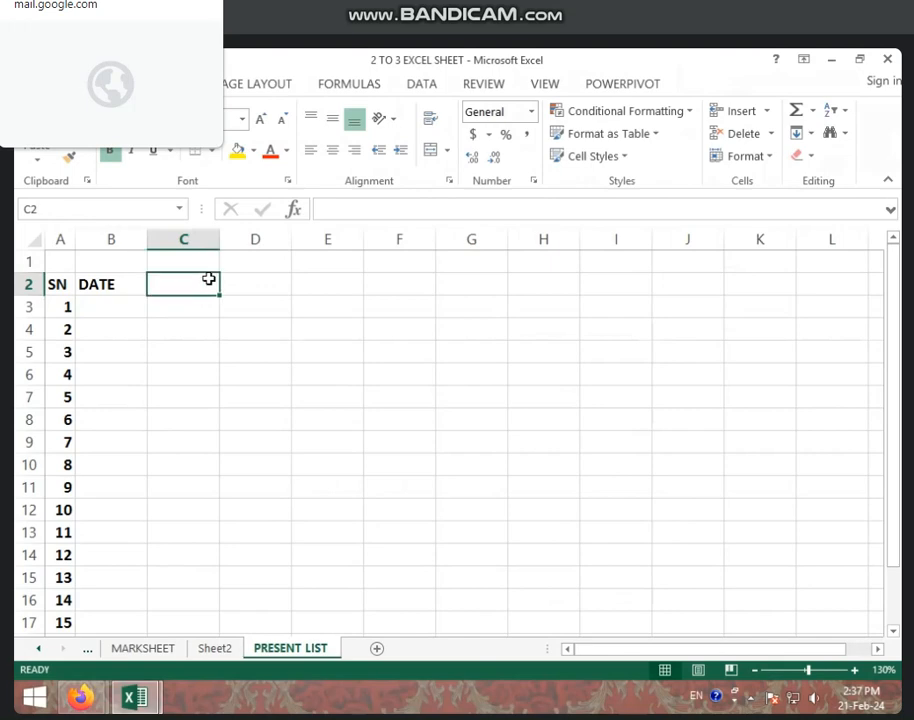
pyautogui.write('NAME')
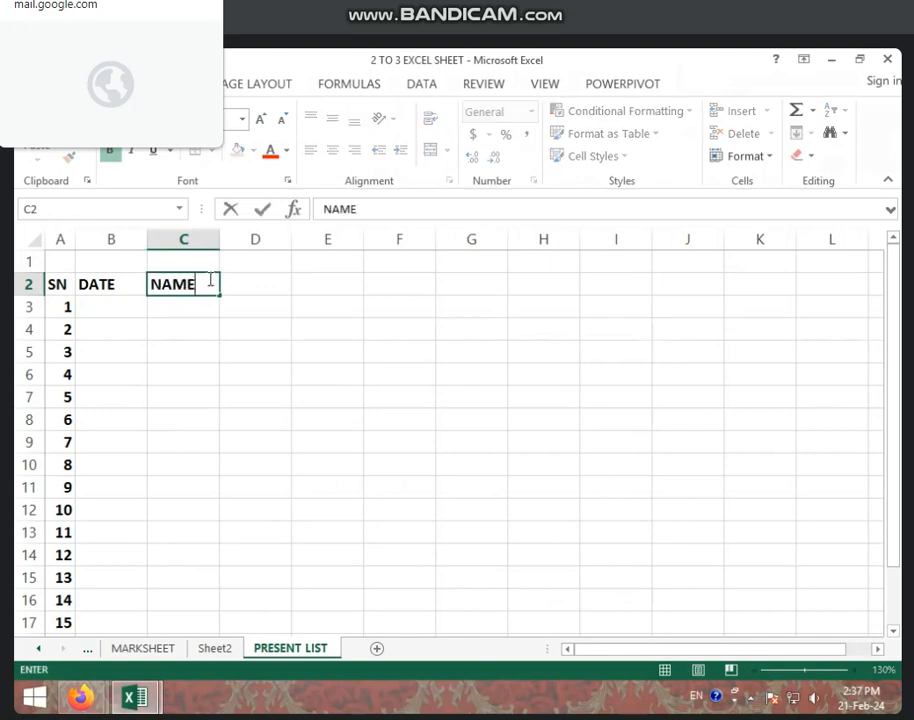
pyautogui.press('Tab')
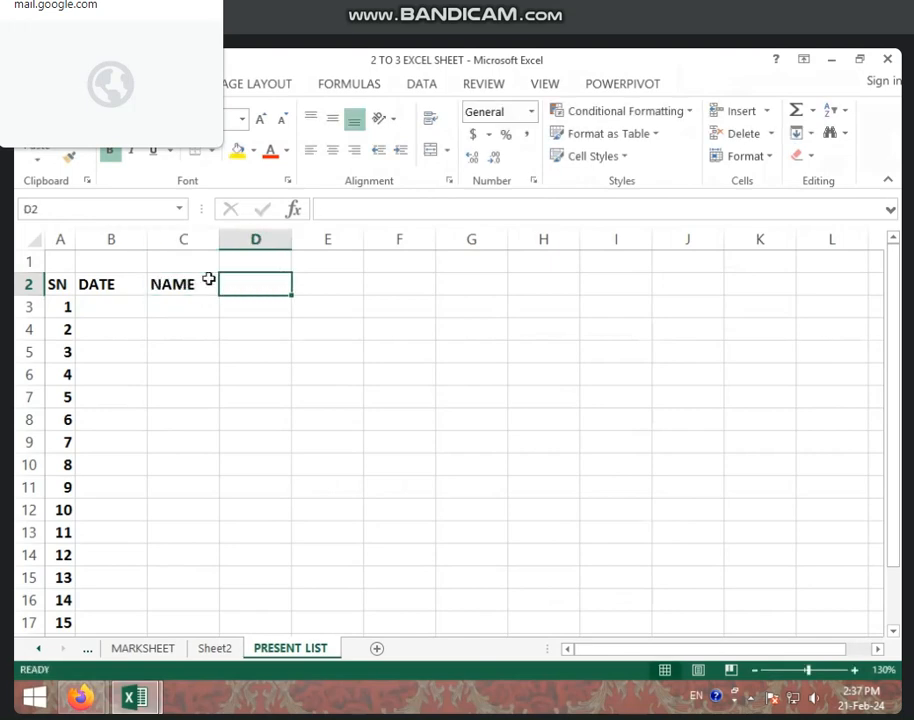
pyautogui.write('COURSE')
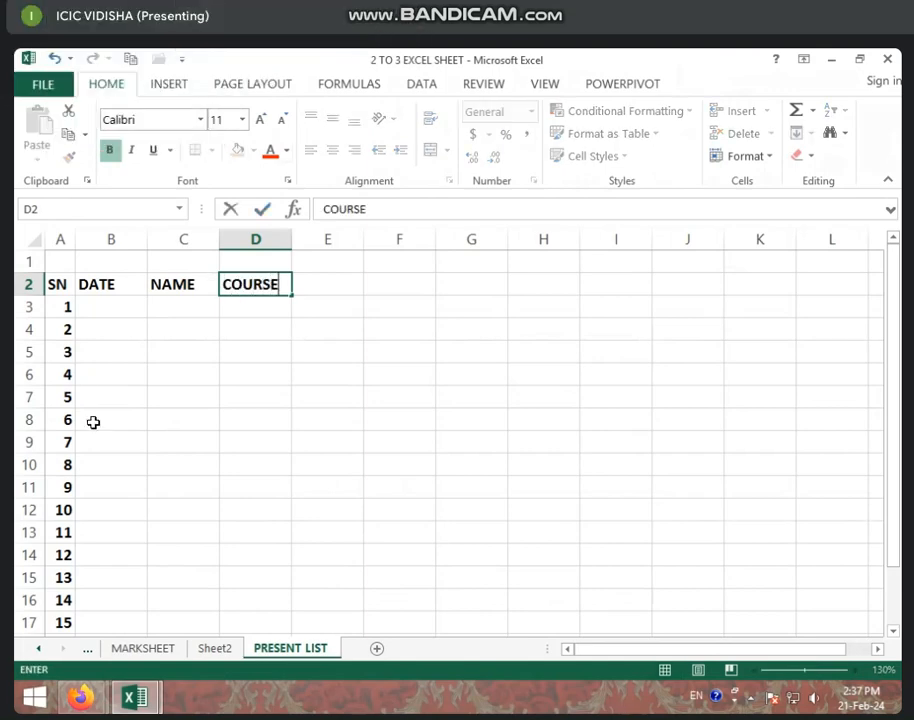
pyautogui.click(105, 303)
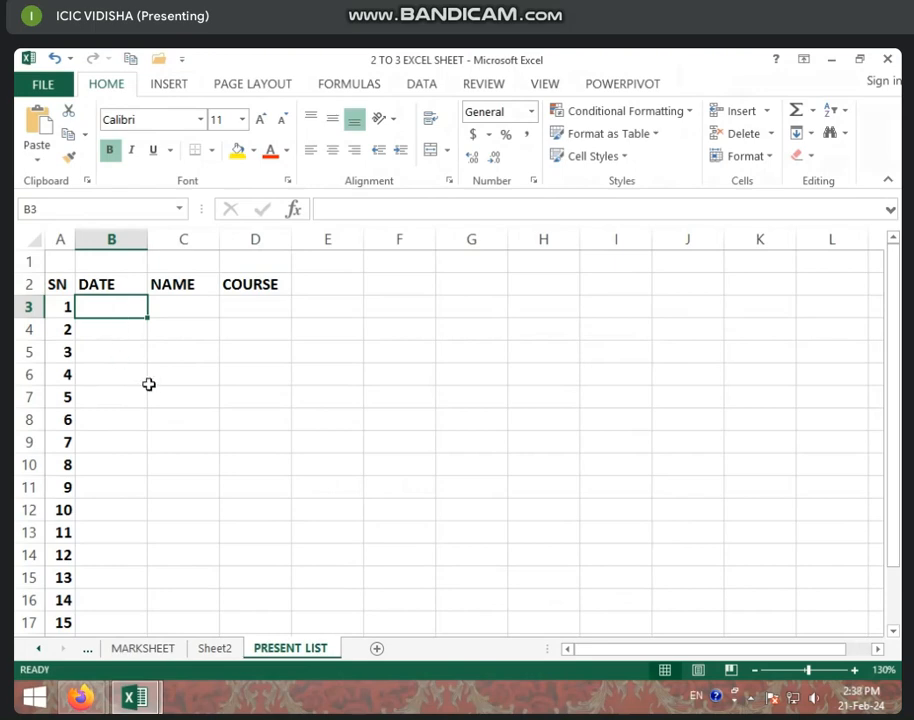
pyautogui.write('2')
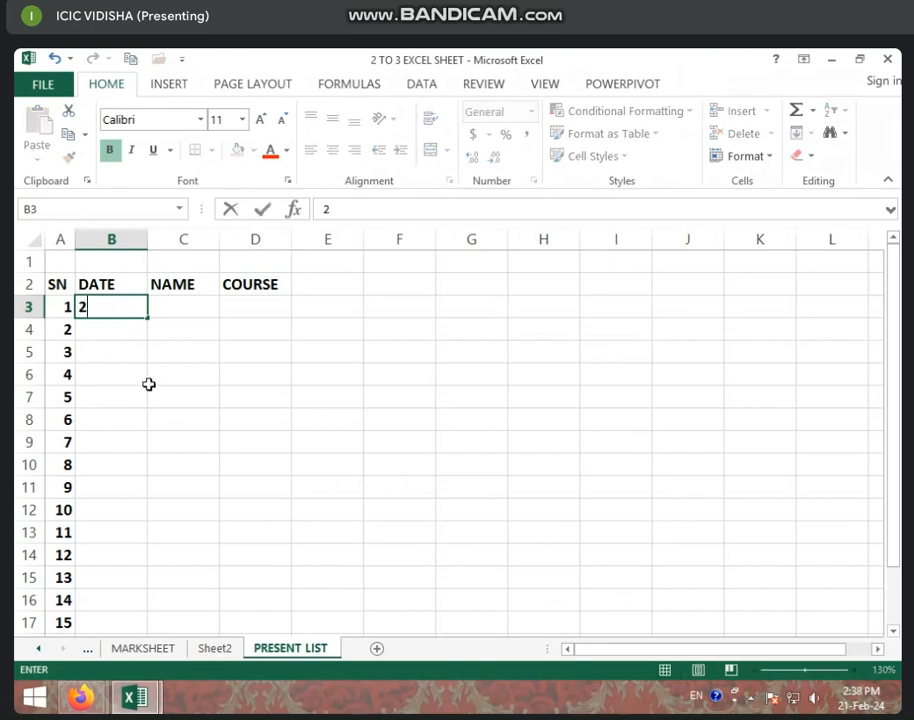
pyautogui.write('/')
pyautogui.write('1/')
pyautogui.press('BackSpace')
pyautogui.press('BackSpace')
pyautogui.press('BackSpace')
pyautogui.press('BackSpace')
pyautogui.write('2')
pyautogui.write(' JAN')
pyautogui.press('BackSpace')
pyautogui.press('BackSpace')
pyautogui.press('BackSpace')
pyautogui.press('BackSpace')
pyautogui.press('BackSpace')
# Step: Enter the date 2/01/2023 in cell B3 under the DATE heading
pyautogui.write('2/01/2023')
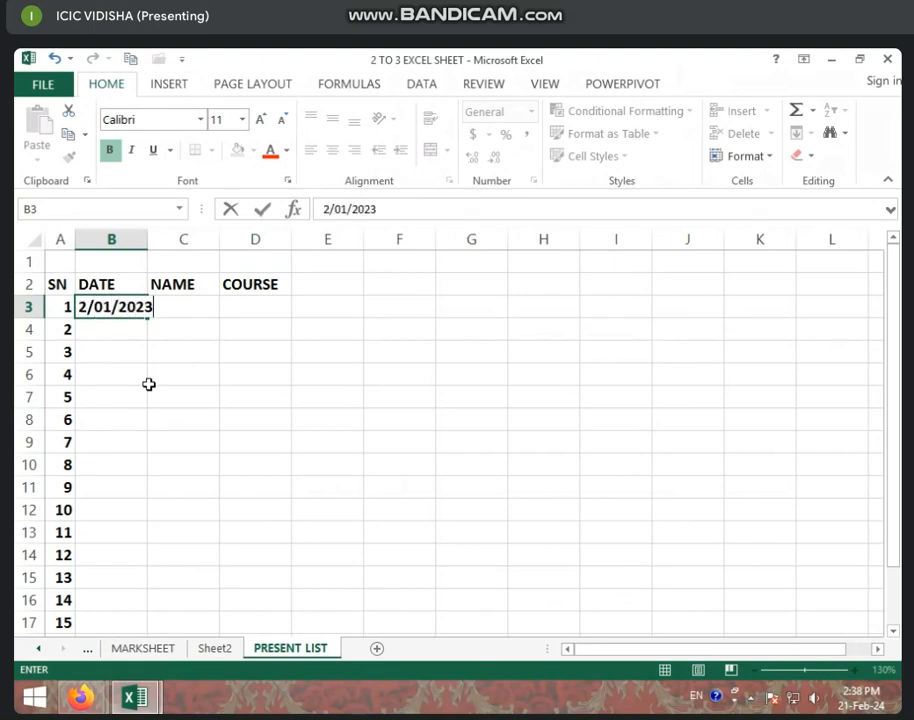
pyautogui.press('Return')
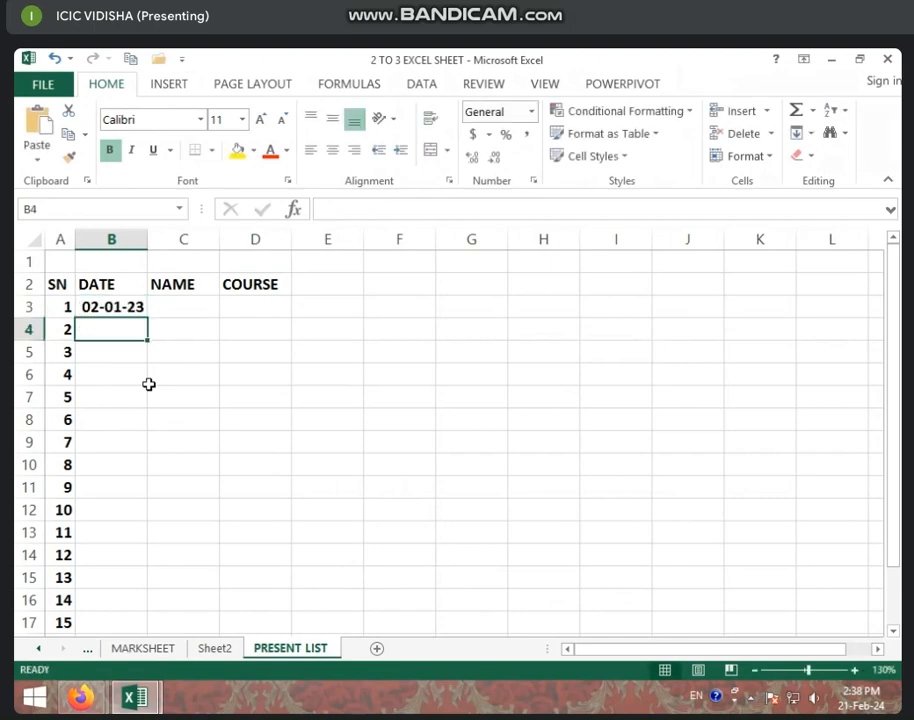
pyautogui.click(88, 304)
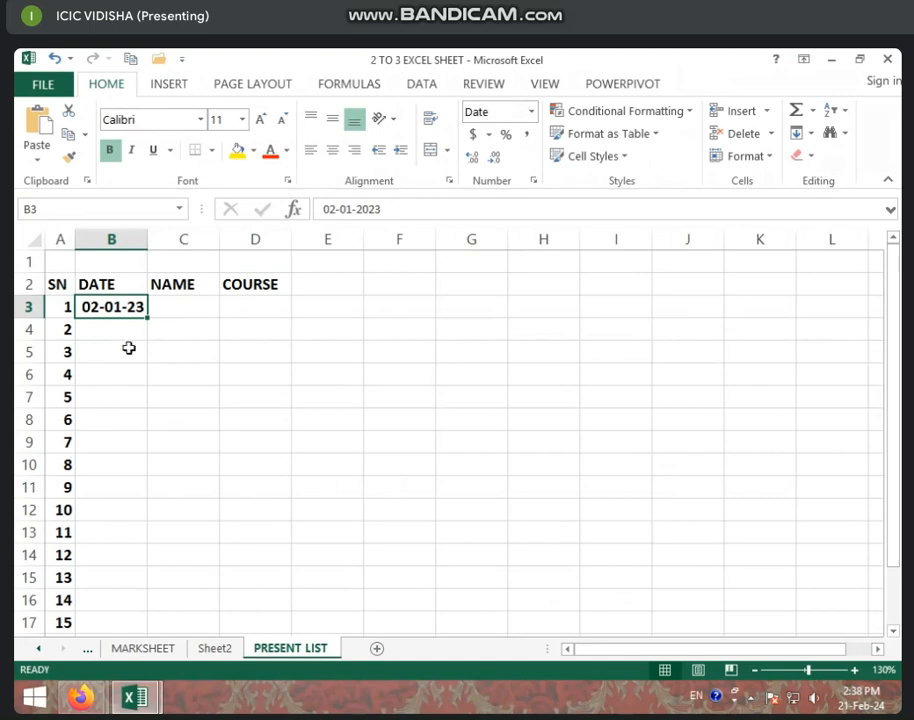
# Step: Fill in the first student's name in cell C3 and the course PGDCA in cell D3
pyautogui.click(194, 310)
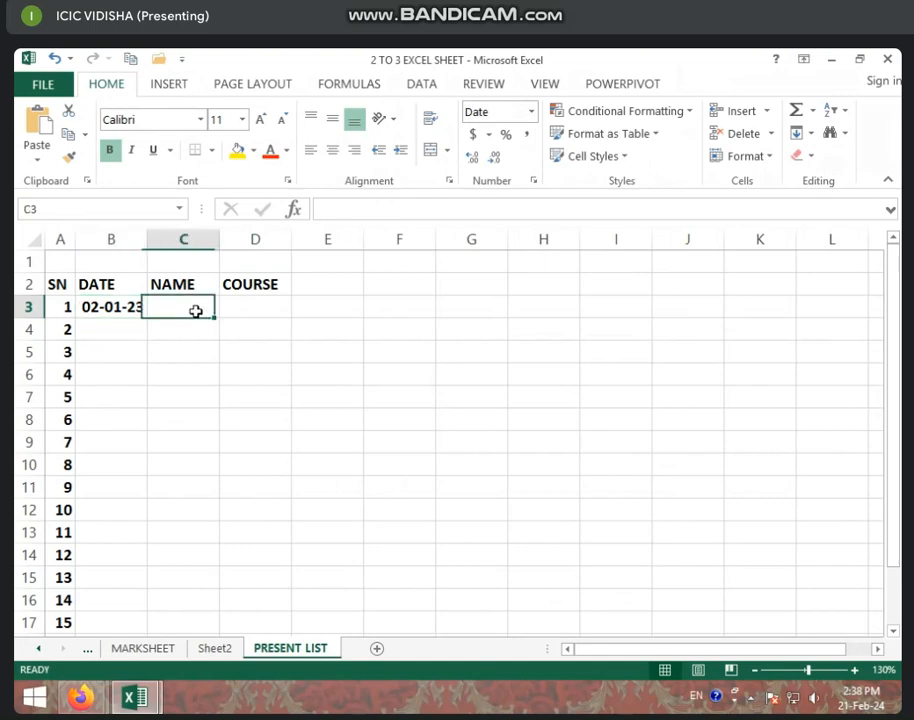
pyautogui.write('A')
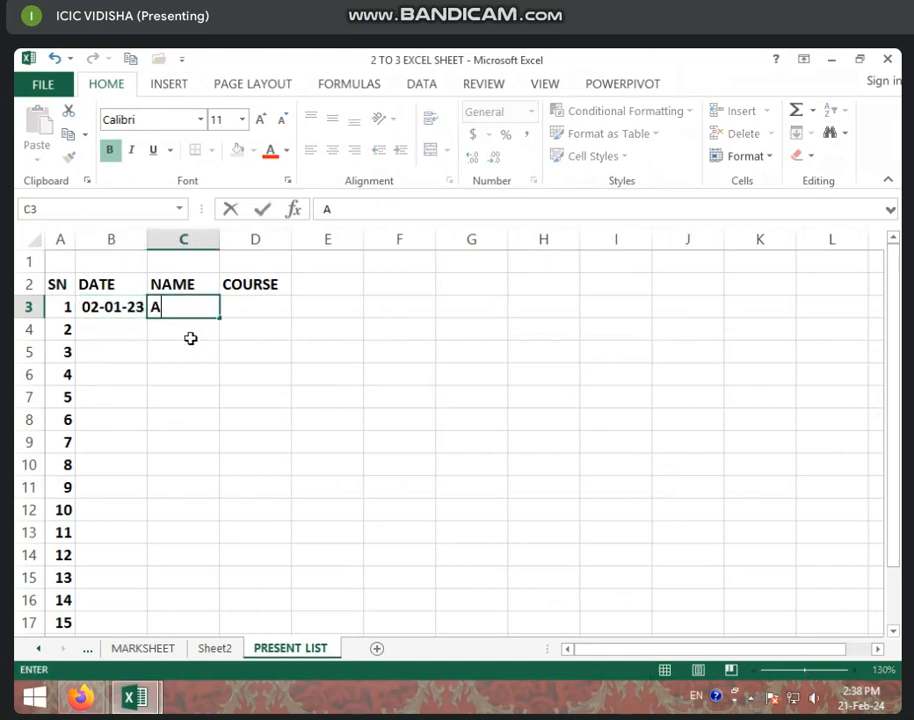
pyautogui.write('JAY')
pyautogui.press('Tab')
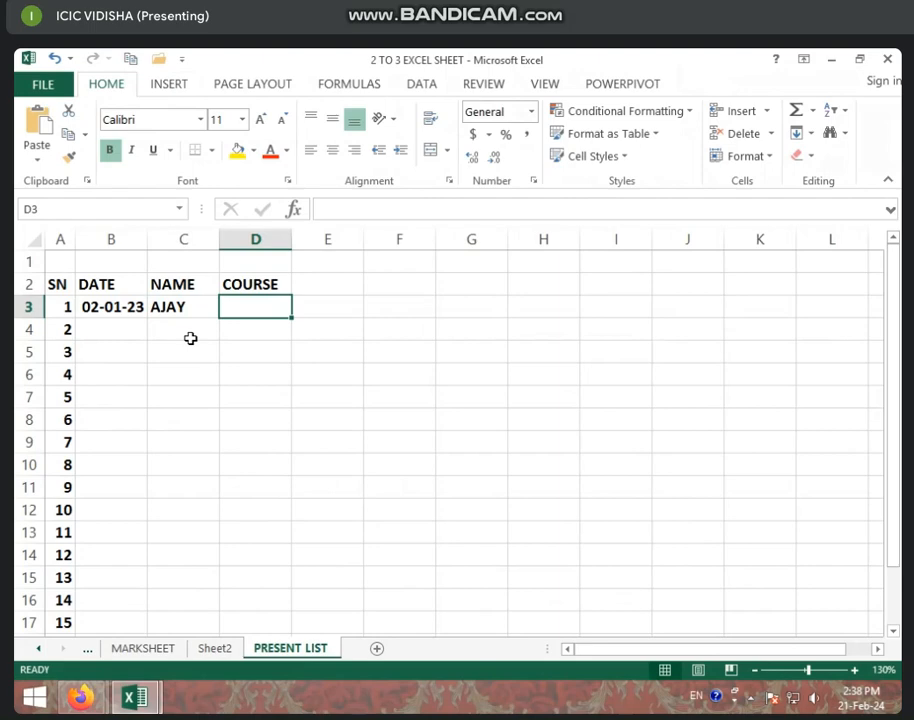
pyautogui.write('PD')
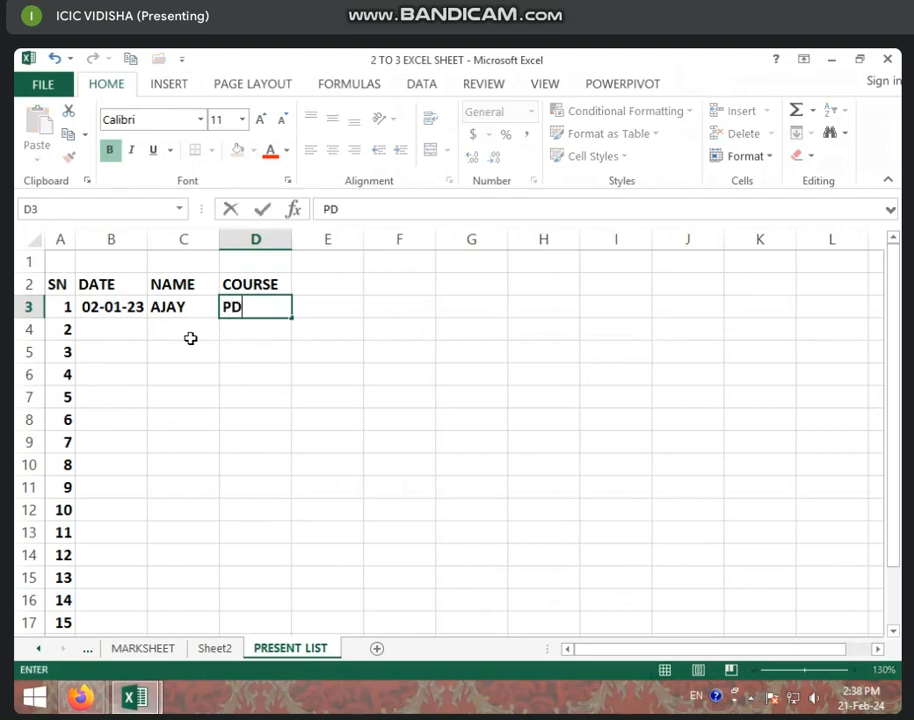
pyautogui.press('BackSpace')
pyautogui.write('GDCA')
pyautogui.press('Return')
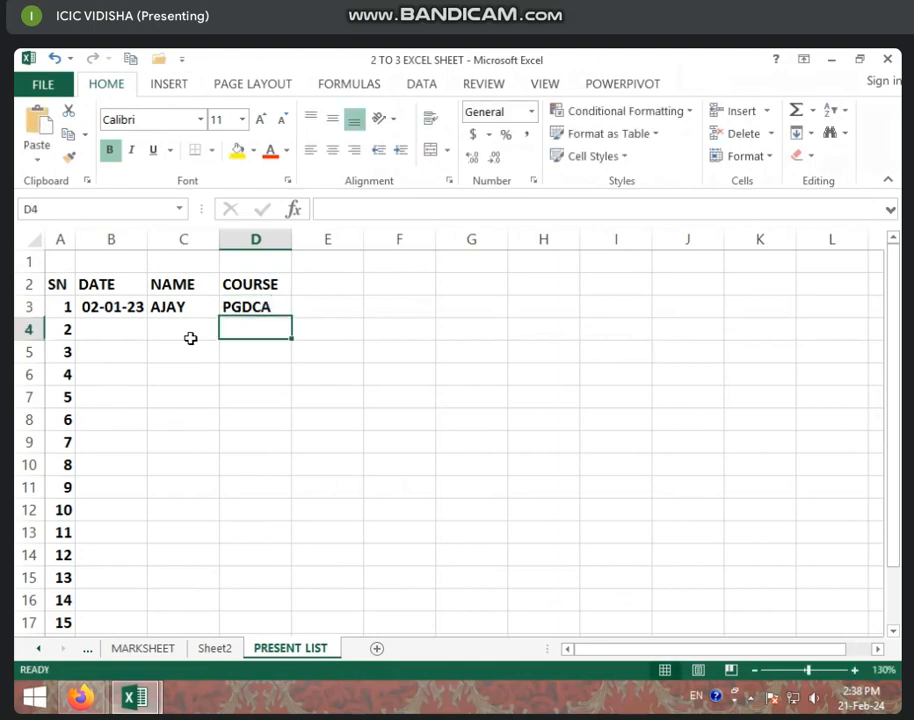
# Step: Enter the date 20-01-2023 in cell B4 for serial number 2
pyautogui.click(100, 339)
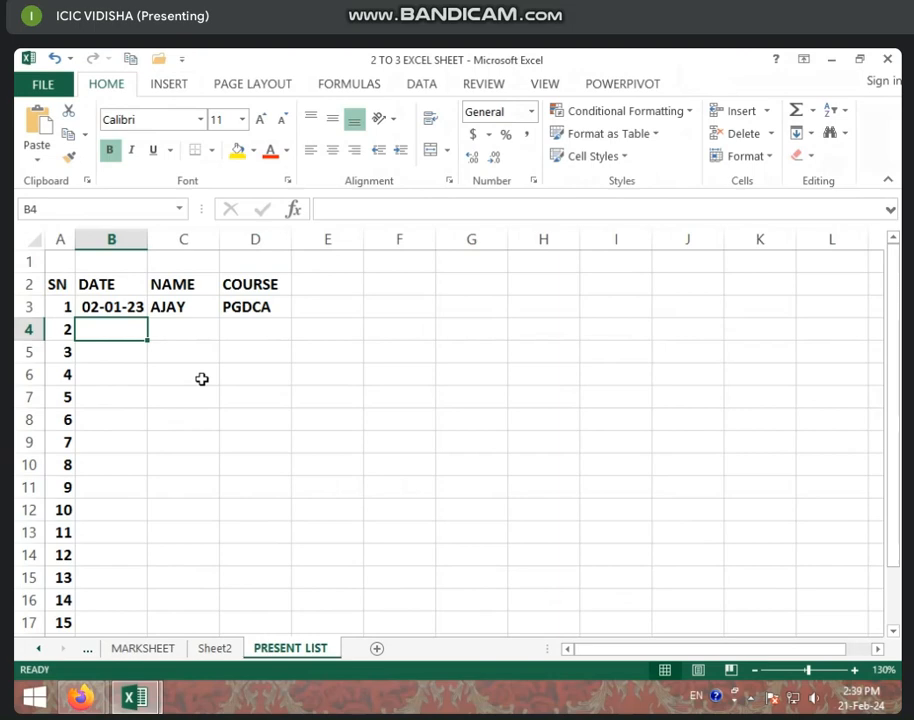
pyautogui.write('20')
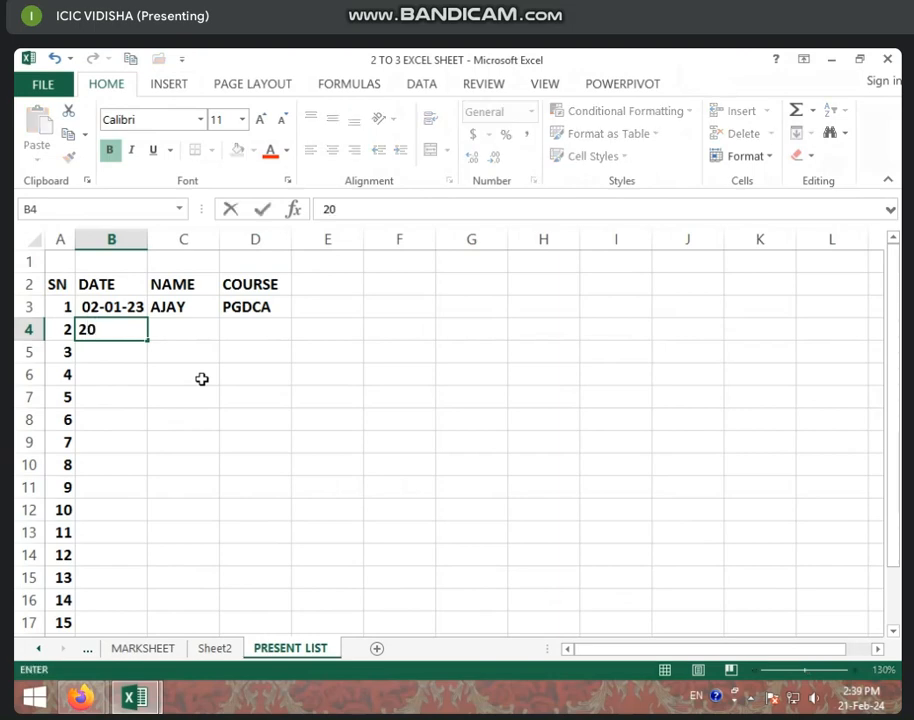
pyautogui.write('-01-202')
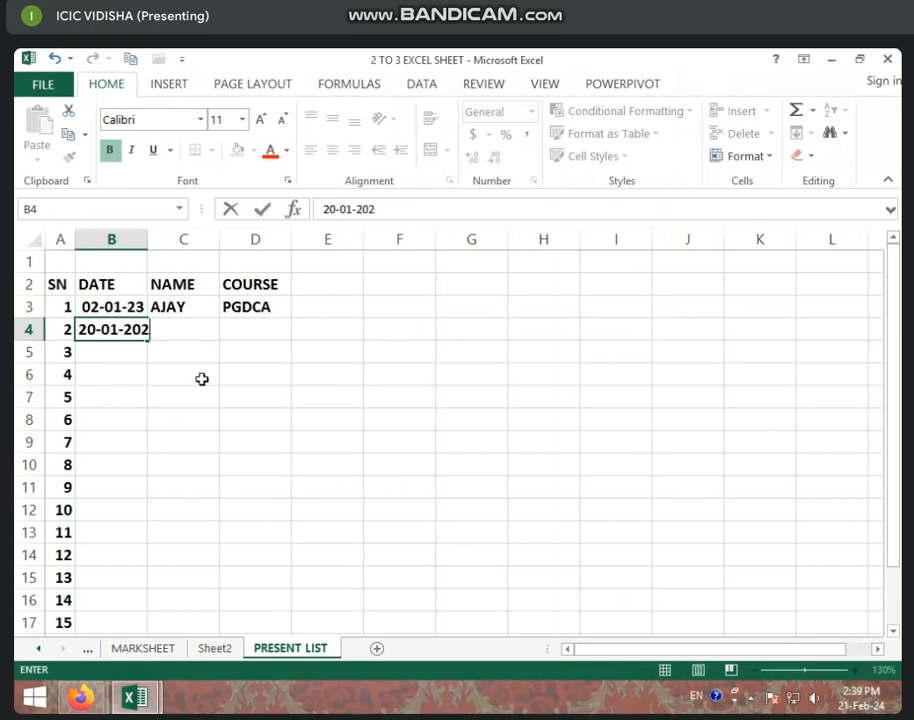
pyautogui.write('3')
pyautogui.press('Return')
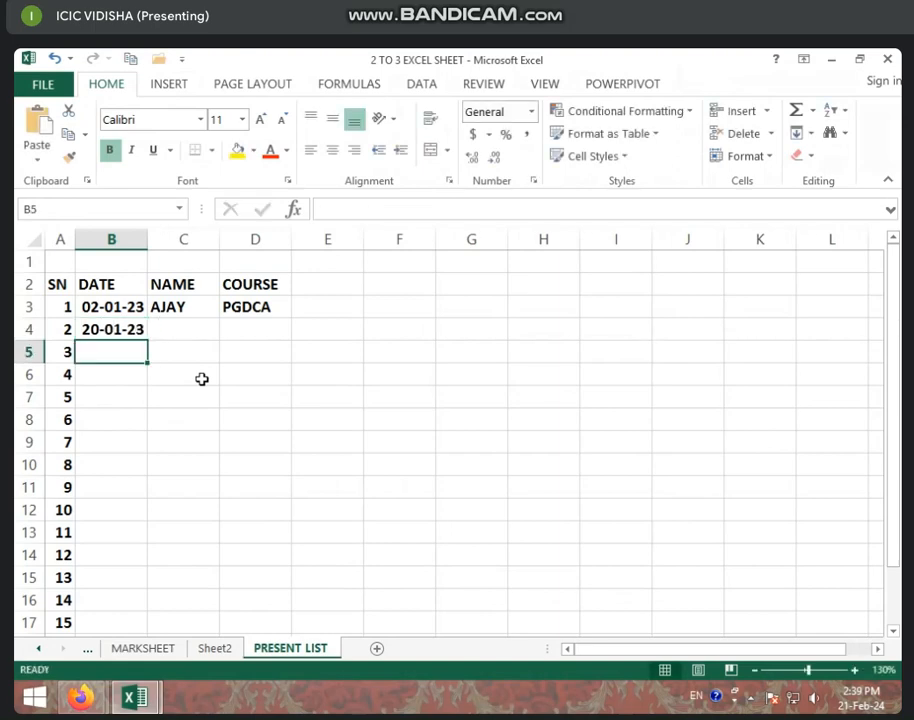
pyautogui.click(120, 324)
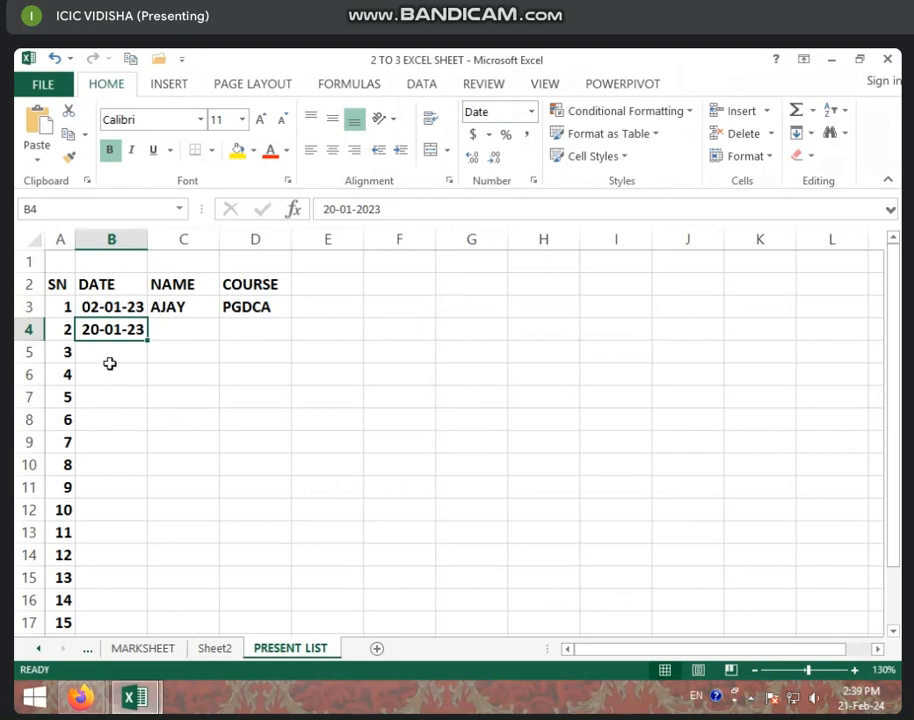
pyautogui.click(111, 351)
# Step: Fill in the second student's name in cell C4 and the course DCA in cell D4
pyautogui.click(191, 338)
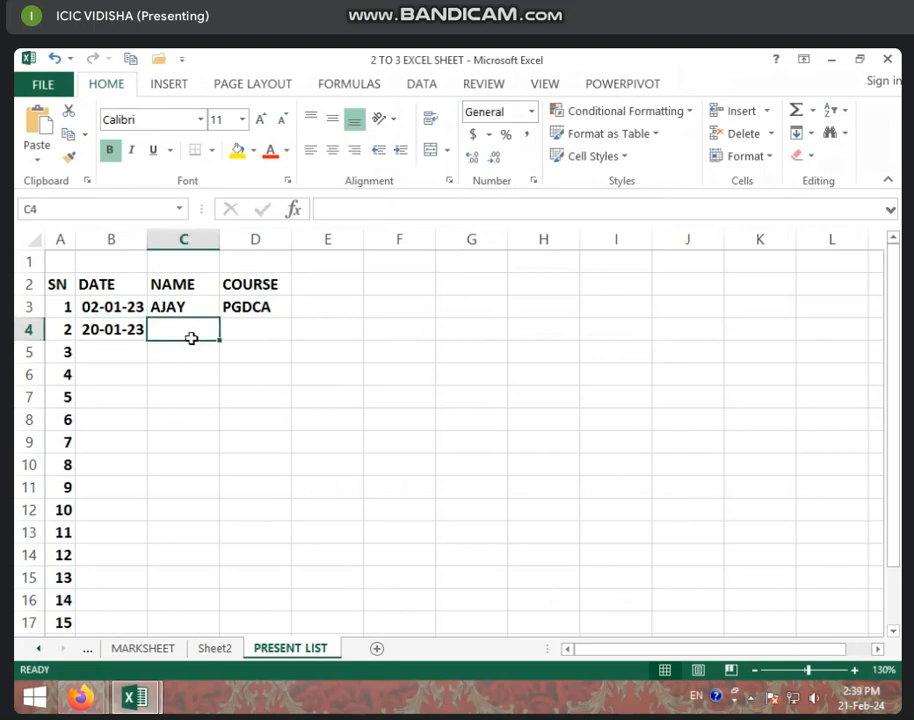
pyautogui.write('VIJAY')
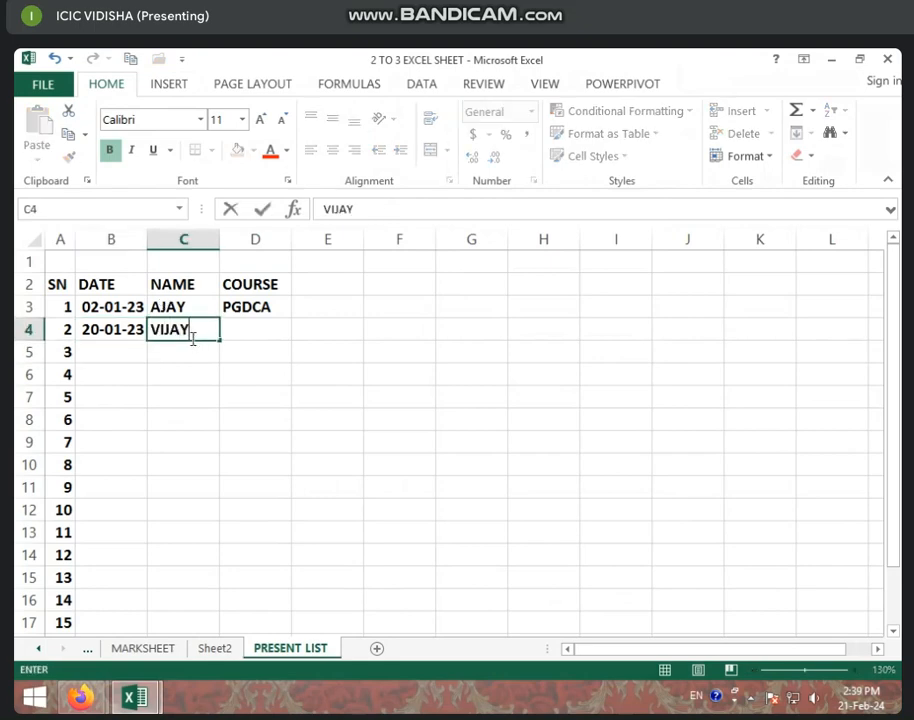
pyautogui.press('Tab')
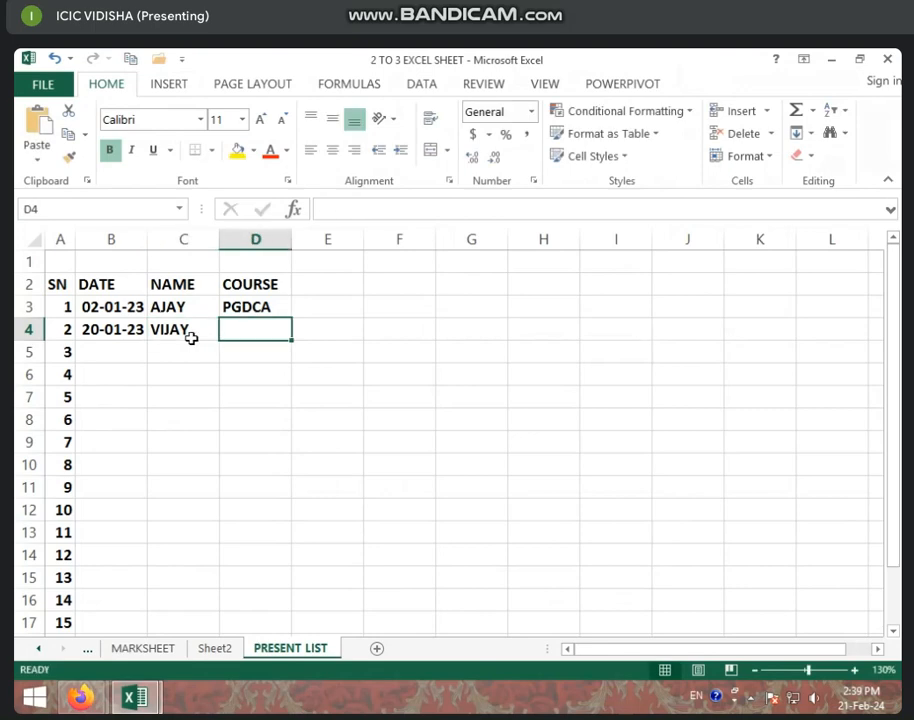
pyautogui.write('S')
pyautogui.press('BackSpace')
pyautogui.write('D')
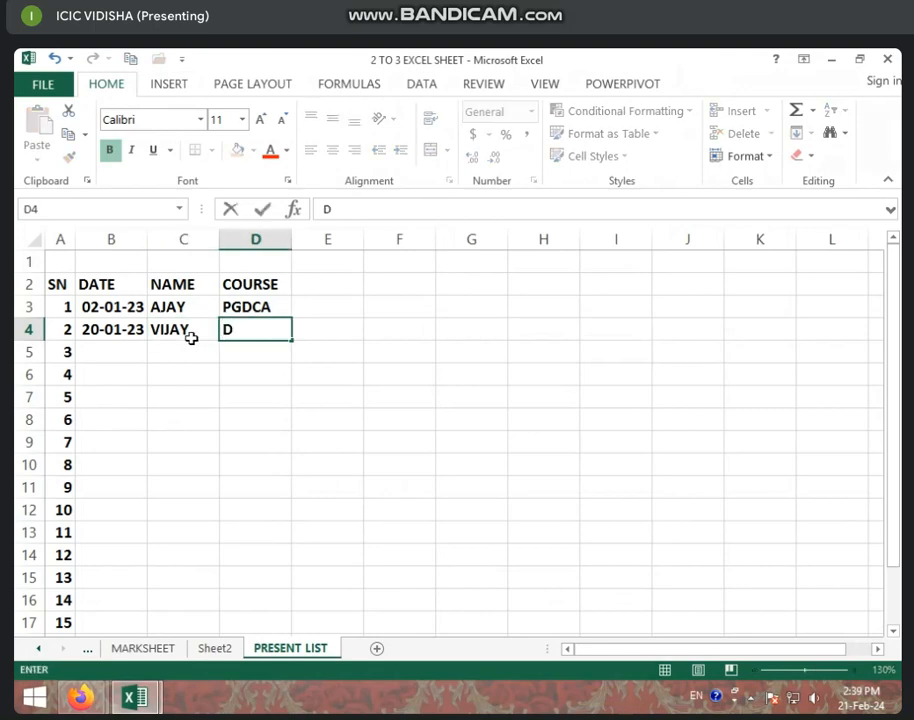
pyautogui.write('CA')
pyautogui.press('Return')
# Step: Enter the date 5/02/2023 in cell B5 for serial number 3
pyautogui.press('Left')
pyautogui.press('Left')
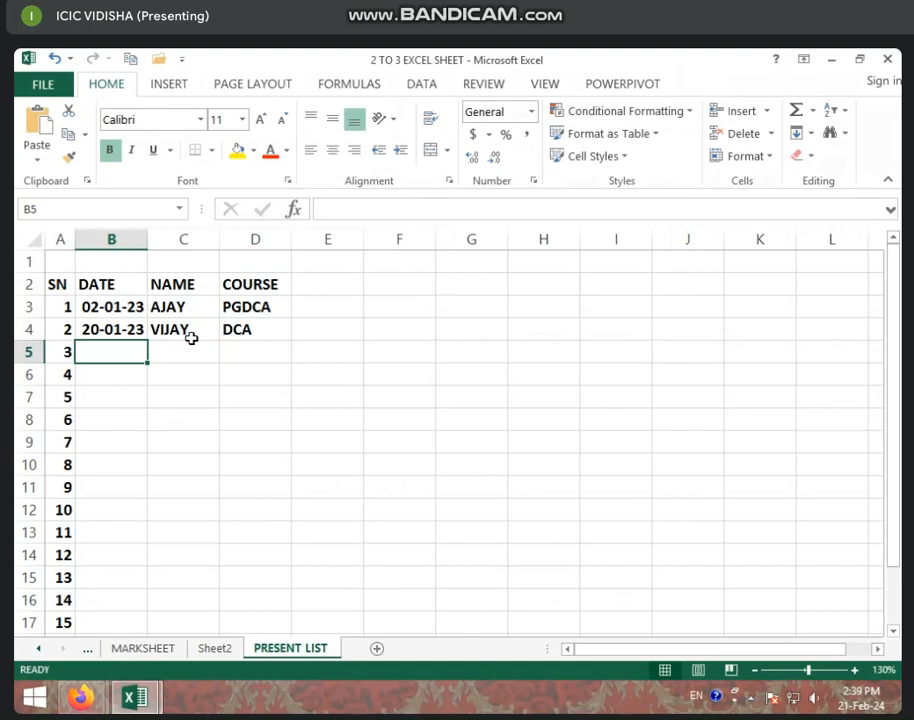
pyautogui.write('5')
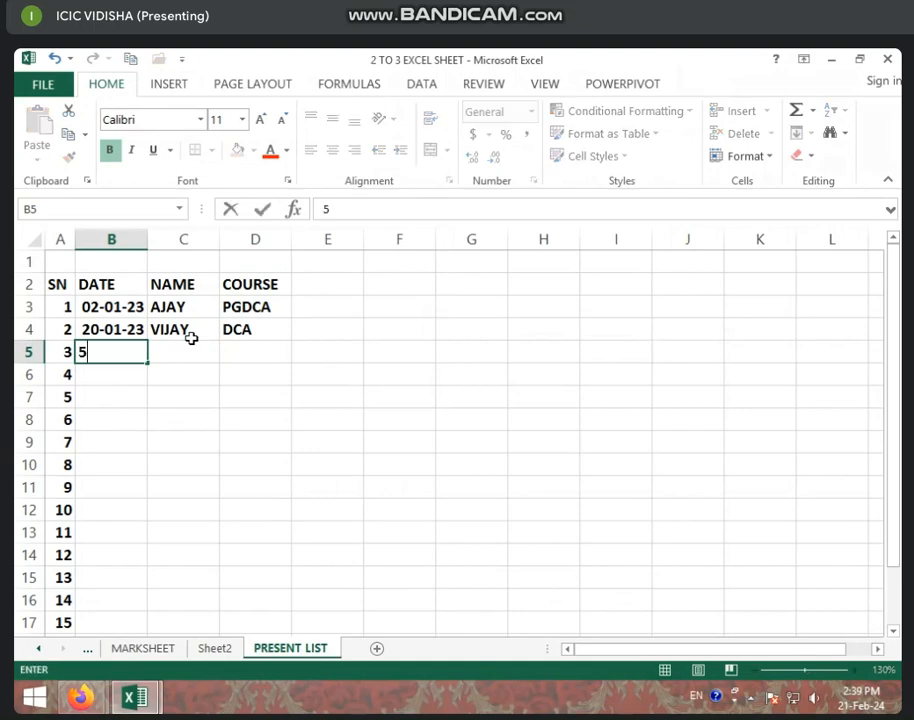
pyautogui.write('/')
pyautogui.press('BackSpace')
pyautogui.write('/02/20')
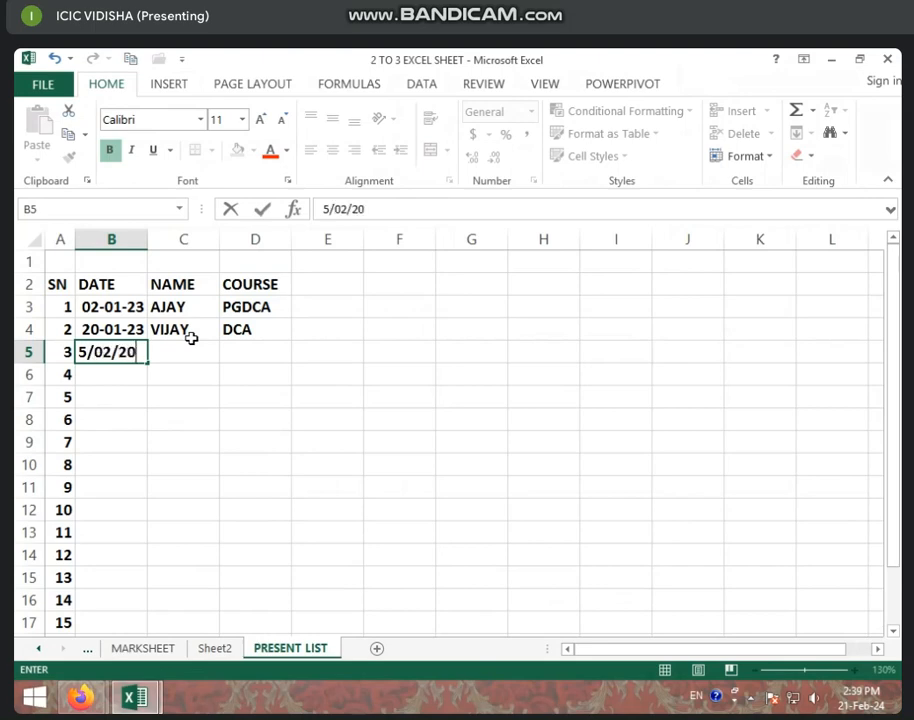
pyautogui.write('23')
pyautogui.press('Return')
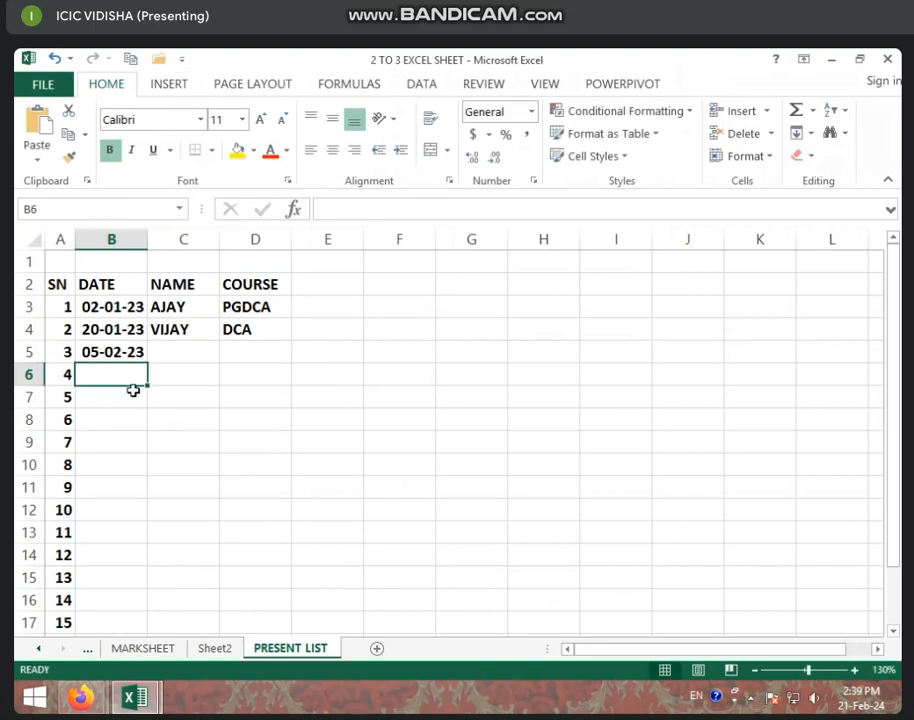
# Step: Fill in the third student's name in cell C5 and the course DEO in cell D5
pyautogui.click(191, 360)
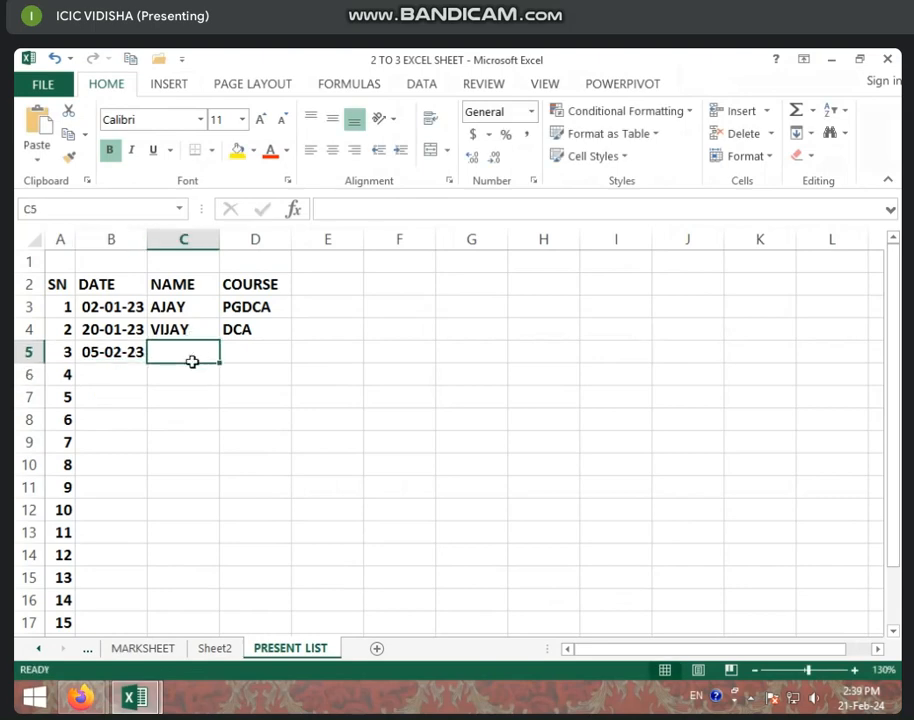
pyautogui.write('SE')
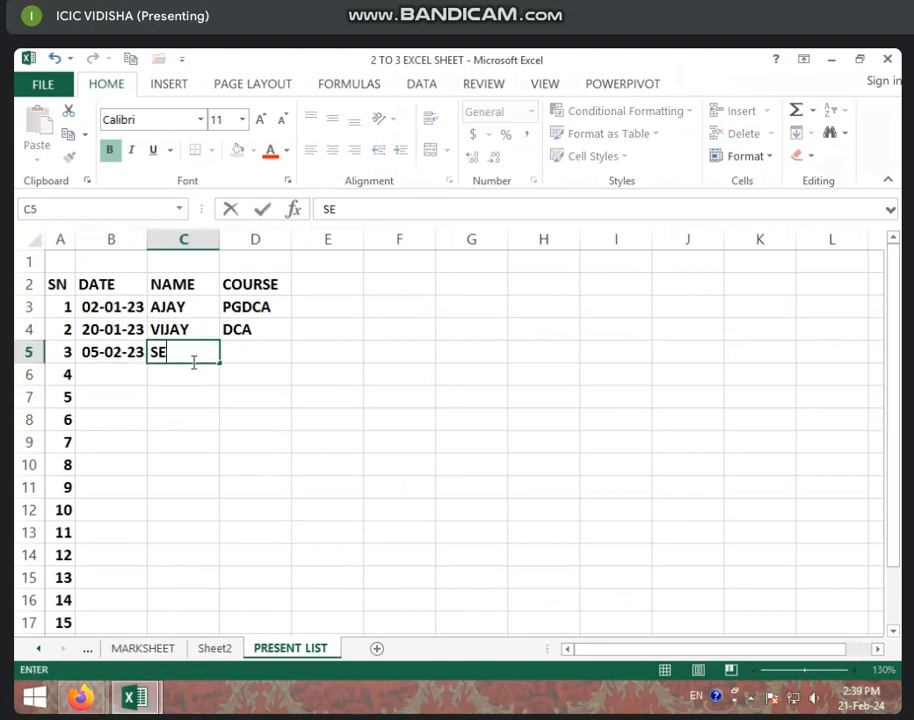
pyautogui.press('BackSpace')
pyautogui.press('BackSpace')
pyautogui.write('SEEMA')
pyautogui.press('Tab')
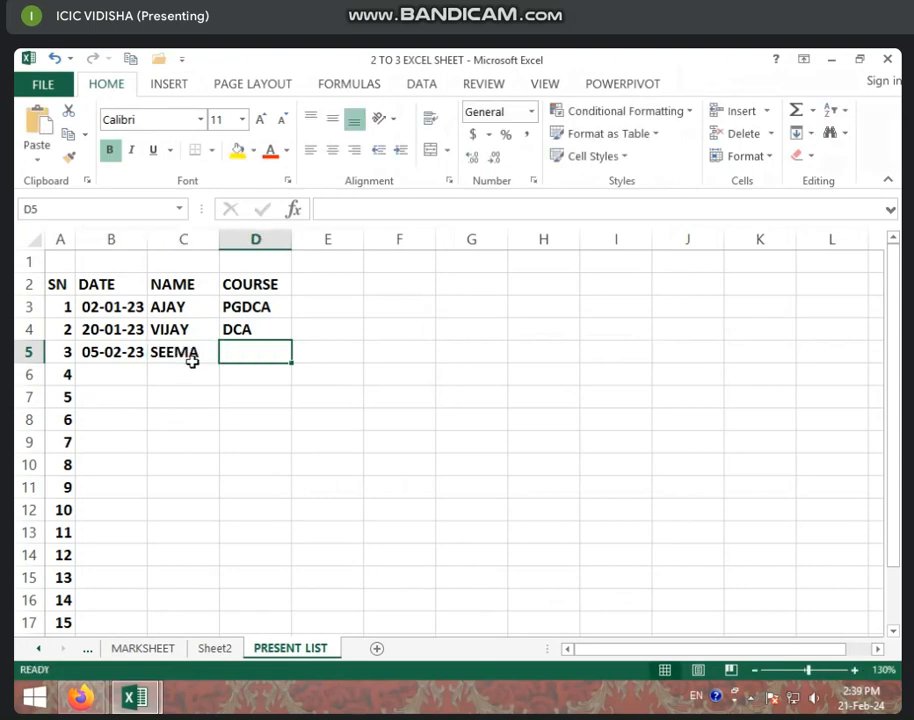
pyautogui.write('DCA')
pyautogui.write('E')
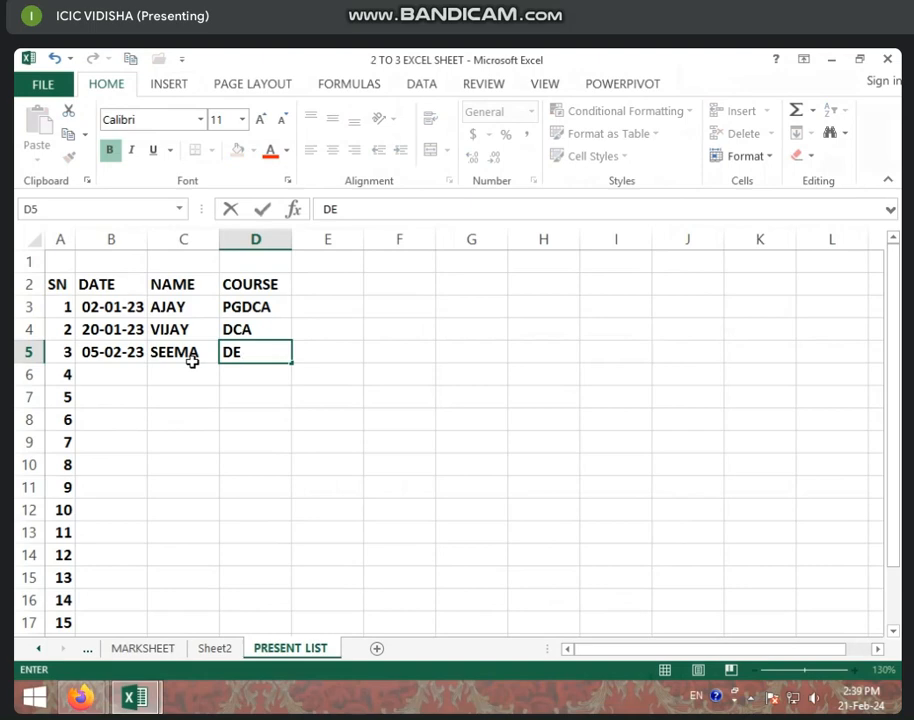
pyautogui.write('O')
pyautogui.press('Return')
# Step: Enter the date 17-02-2024 in cell B6 for serial number 4
pyautogui.press('Left')
pyautogui.press('Left')
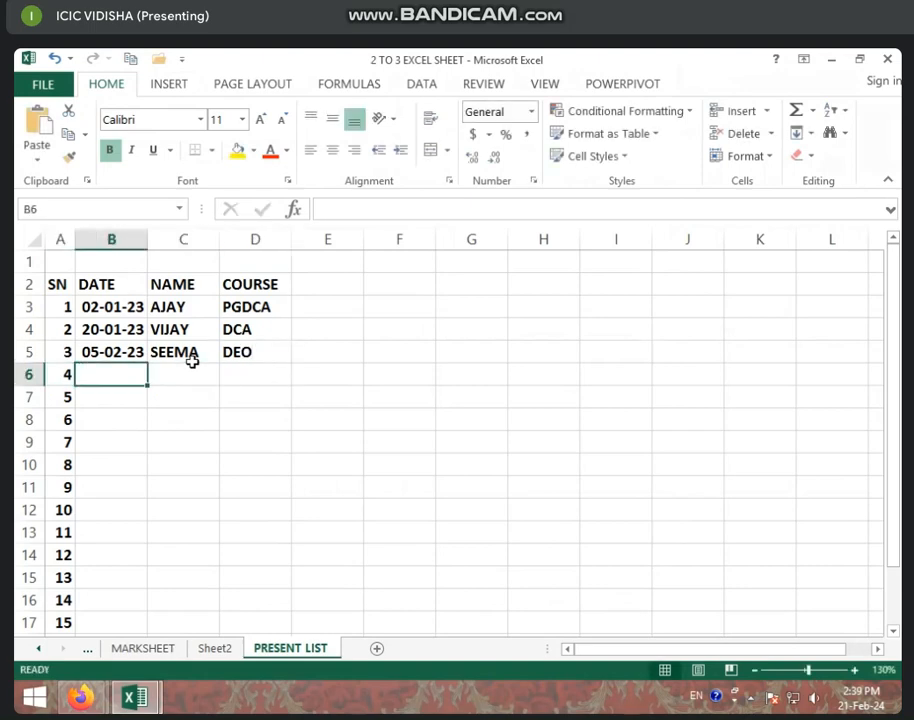
pyautogui.write('17')
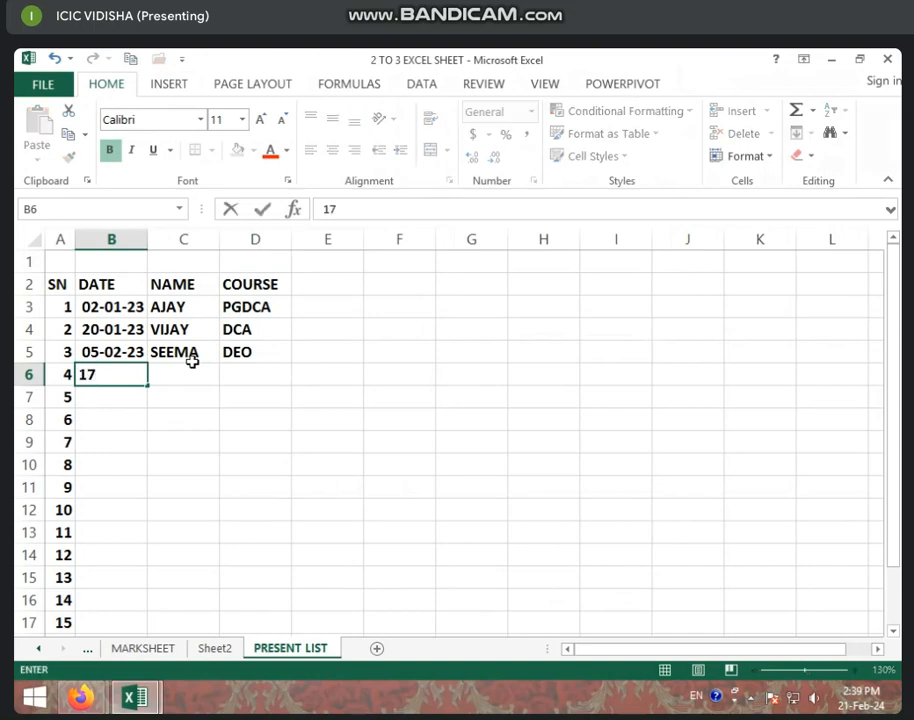
pyautogui.write('-02-2024')
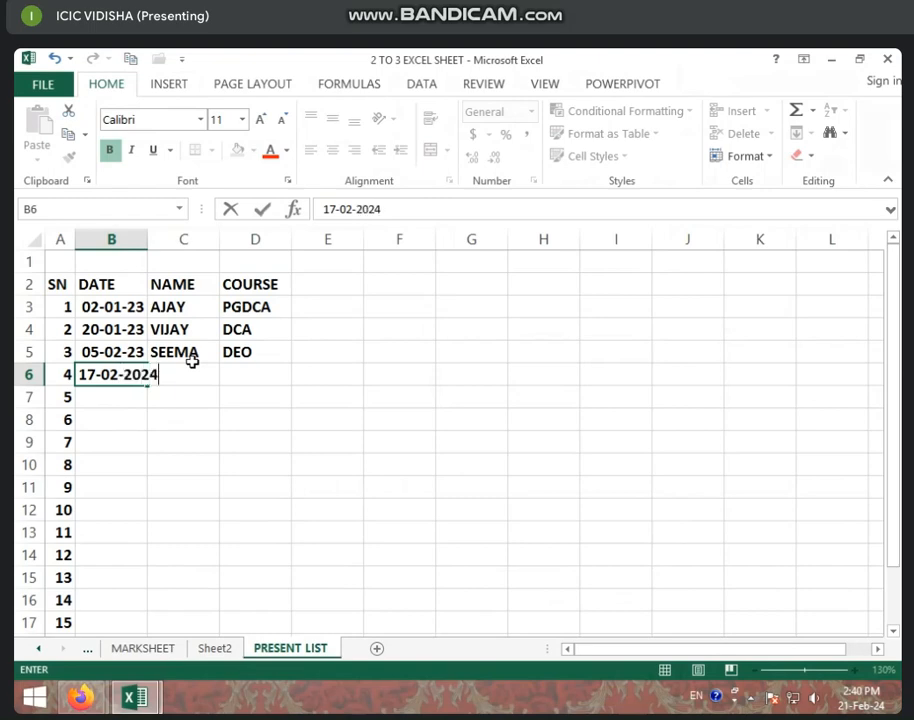
pyautogui.press('Return')
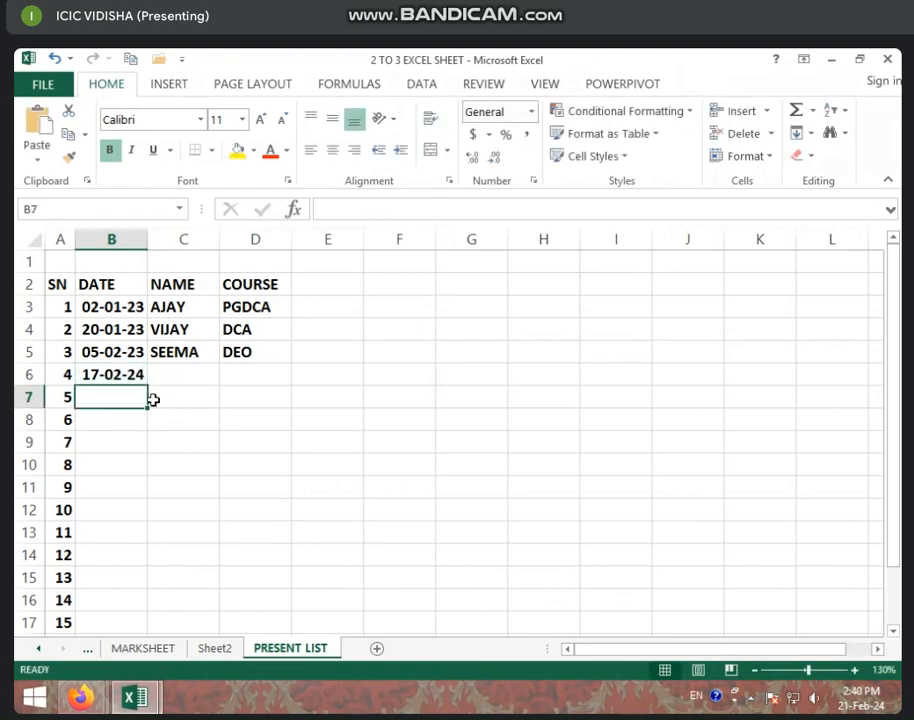
# Step: Enter the date 1/03/2024 in cell B7 for serial number 5
pyautogui.click(118, 375)
pyautogui.click(121, 397)
pyautogui.write('1/')
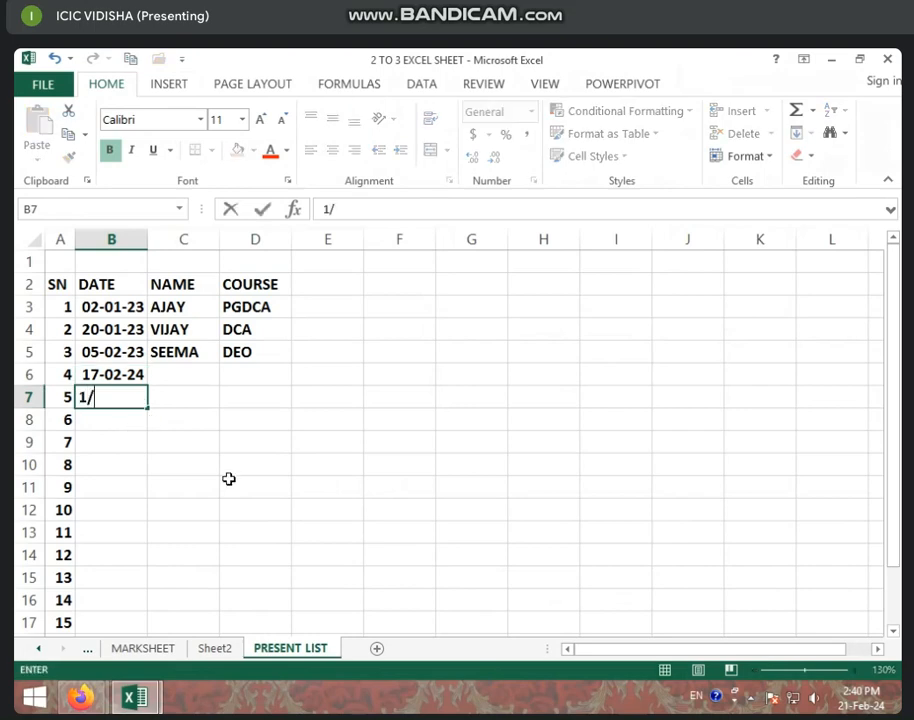
pyautogui.write('03/2024')
pyautogui.press('Return')
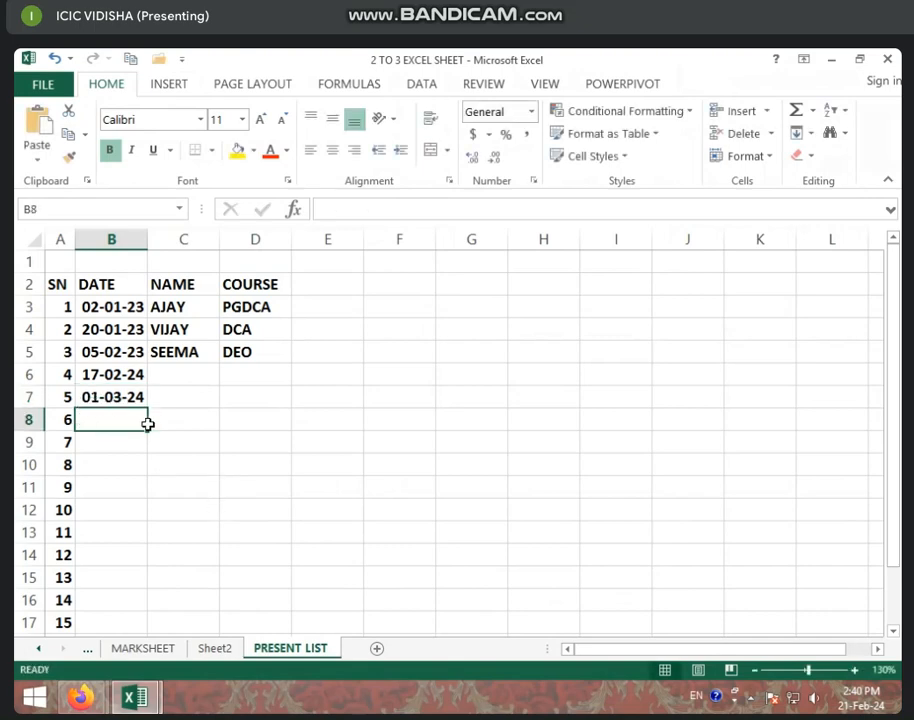
# Step: Correct the year to 2023 in the dates in cells B6 and B7
pyautogui.doubleClick(145, 375)
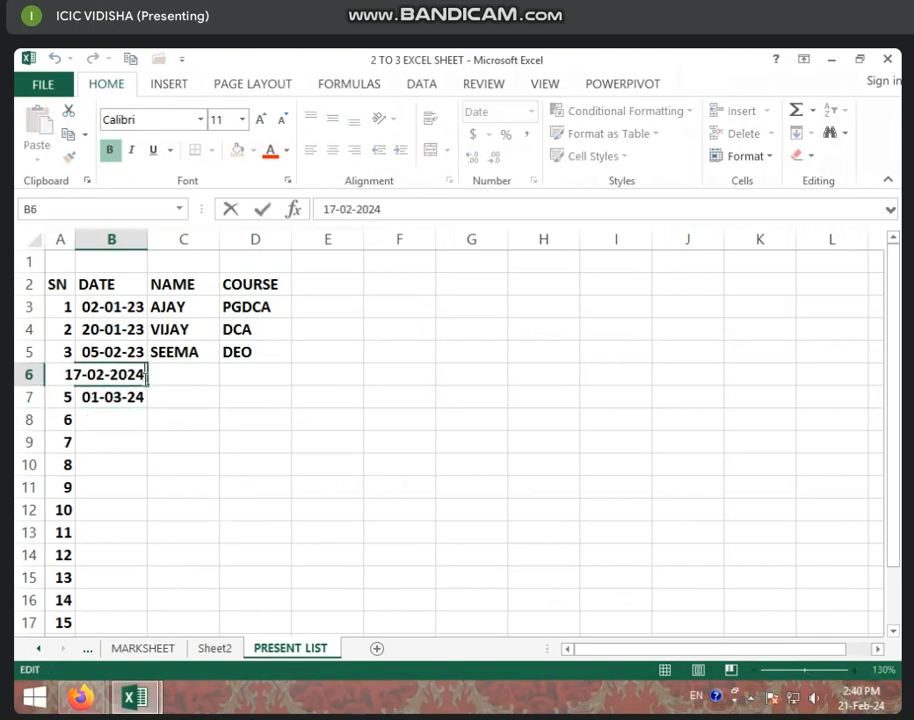
pyautogui.press('BackSpace')
pyautogui.write('3')
pyautogui.press('Return')
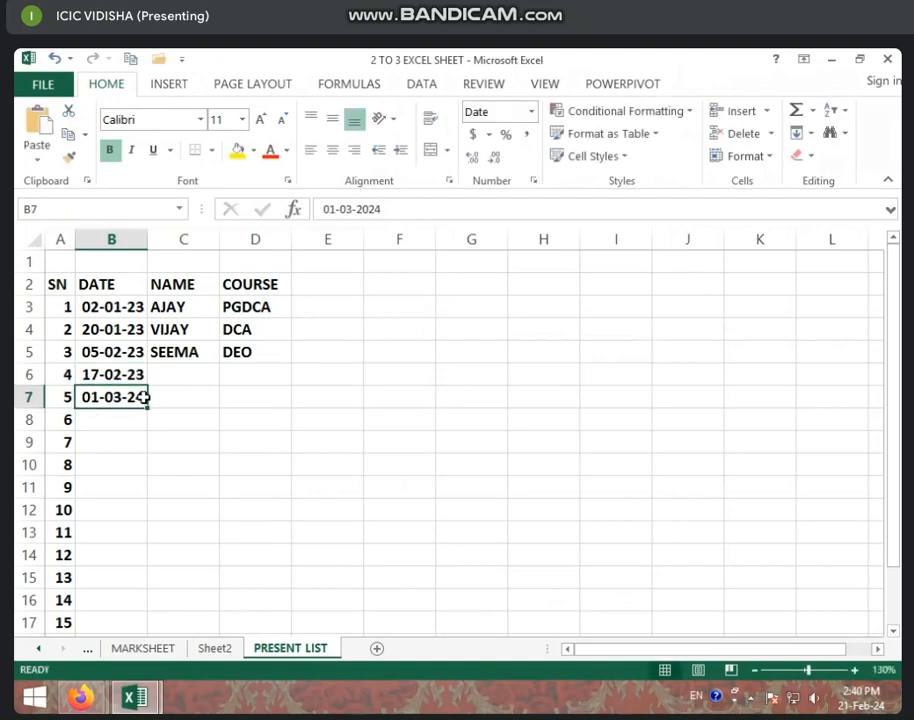
pyautogui.doubleClick(141, 397)
pyautogui.press('BackSpace')
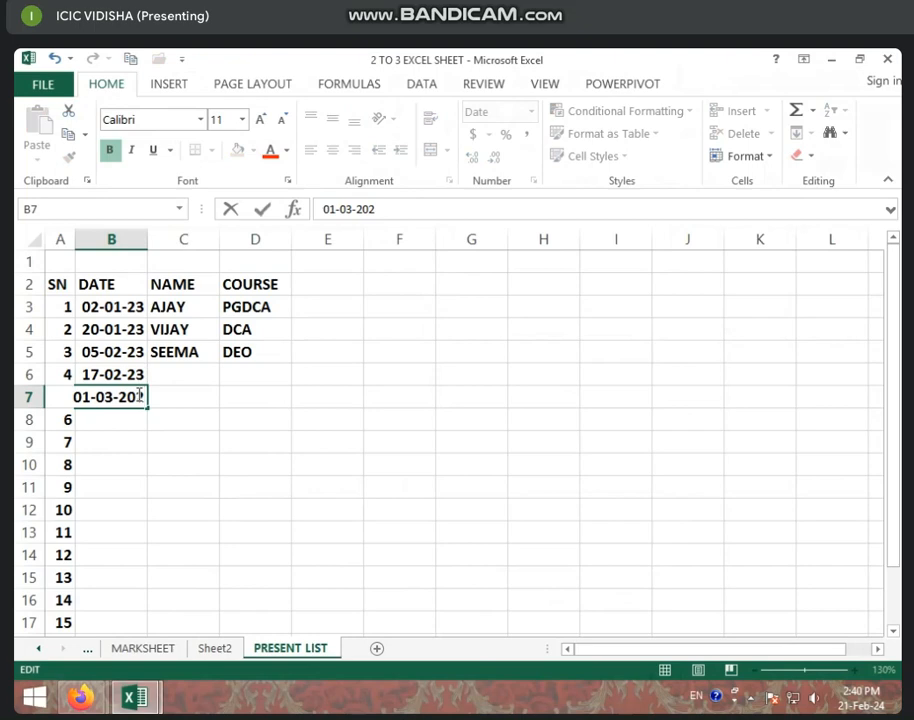
pyautogui.write('3')
pyautogui.press('Return')
# Step: Fill in the fourth and fifth students' names in cells C6 and C7
pyautogui.click(162, 373)
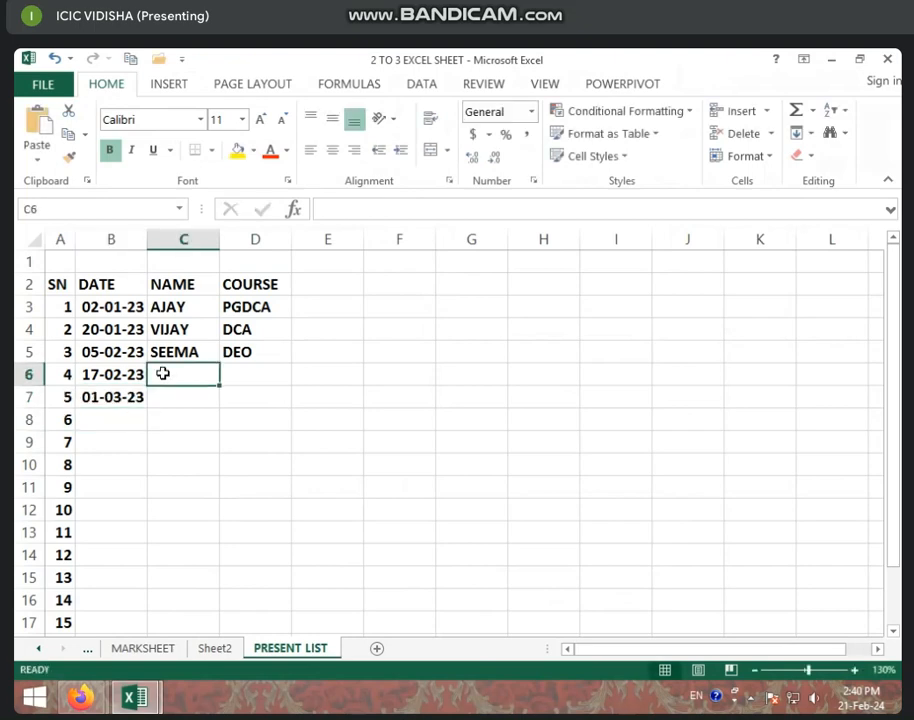
pyautogui.write('ROHIT')
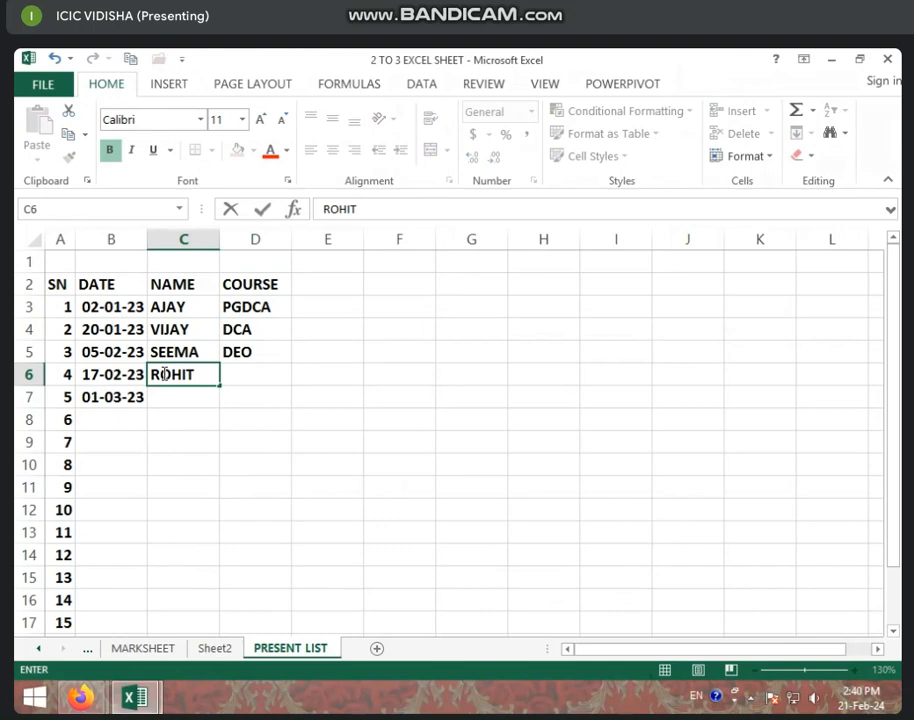
pyautogui.press('Return')
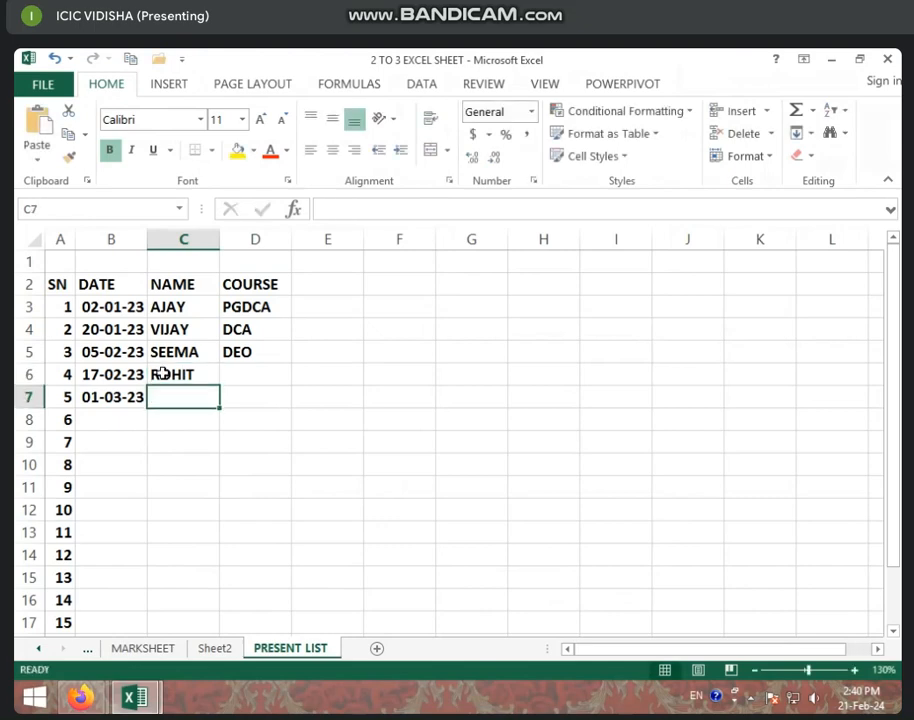
pyautogui.write('MOHIT')
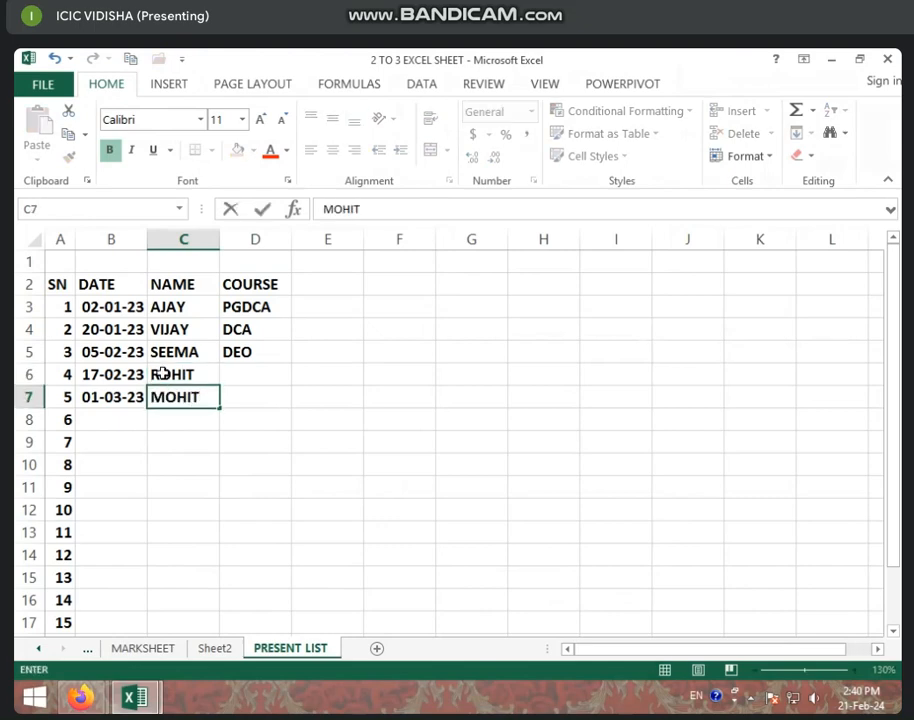
pyautogui.press('Return')
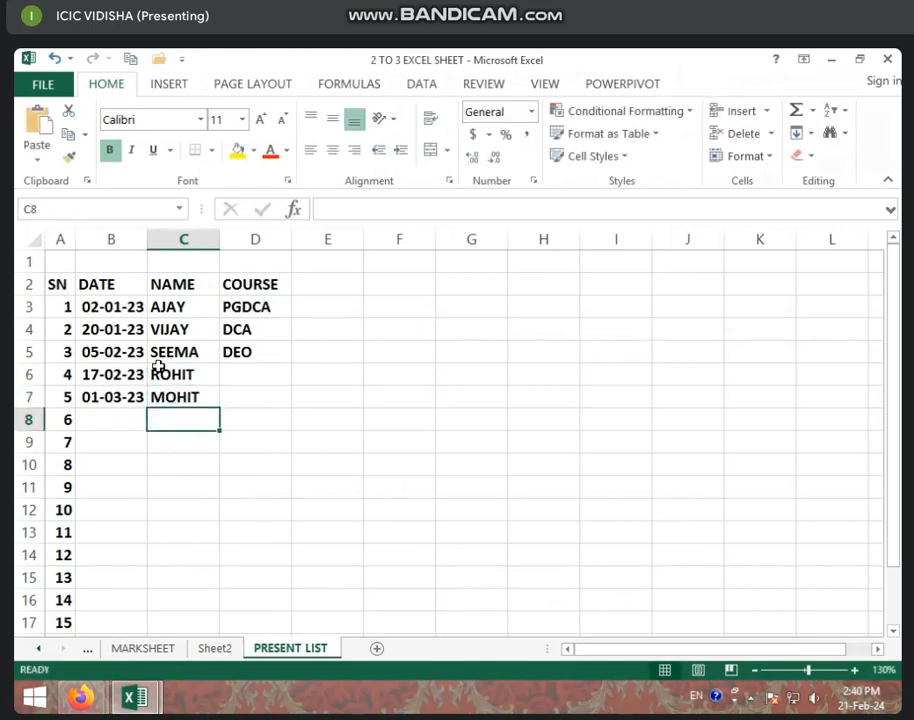
# Step: Enter the course CPCT in cell D6 and the course DCA in cell D7
pyautogui.click(259, 380)
pyautogui.write('CPC')
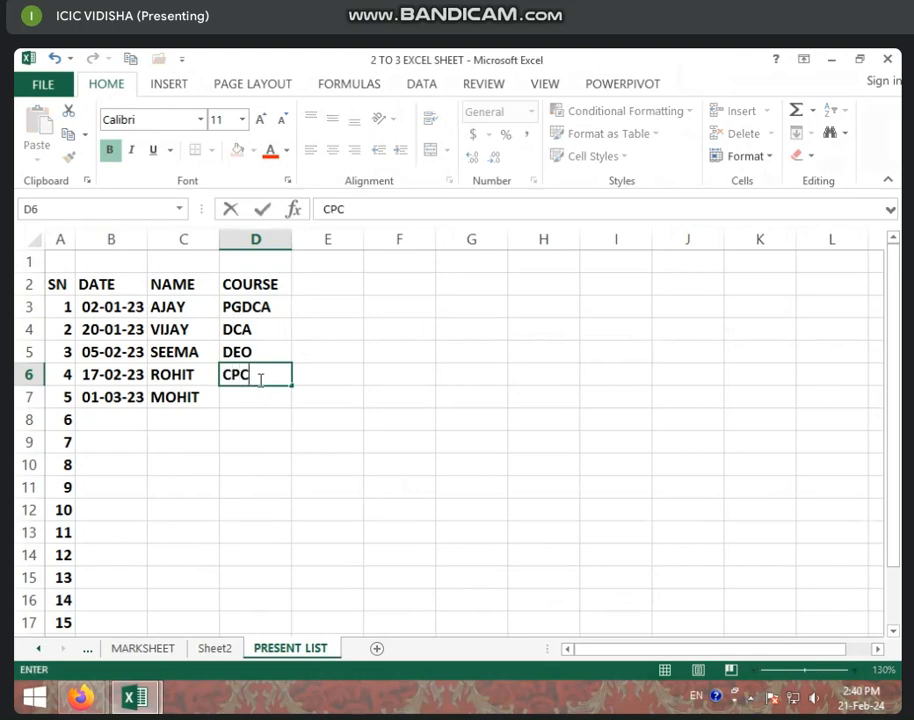
pyautogui.write('T')
pyautogui.press('Return')
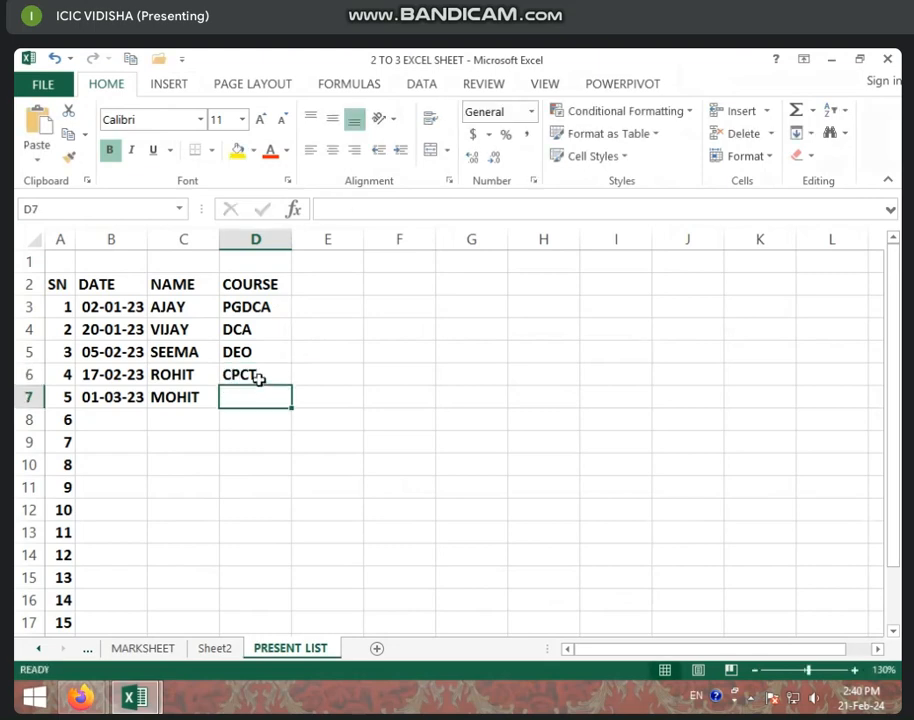
pyautogui.write('DCA')
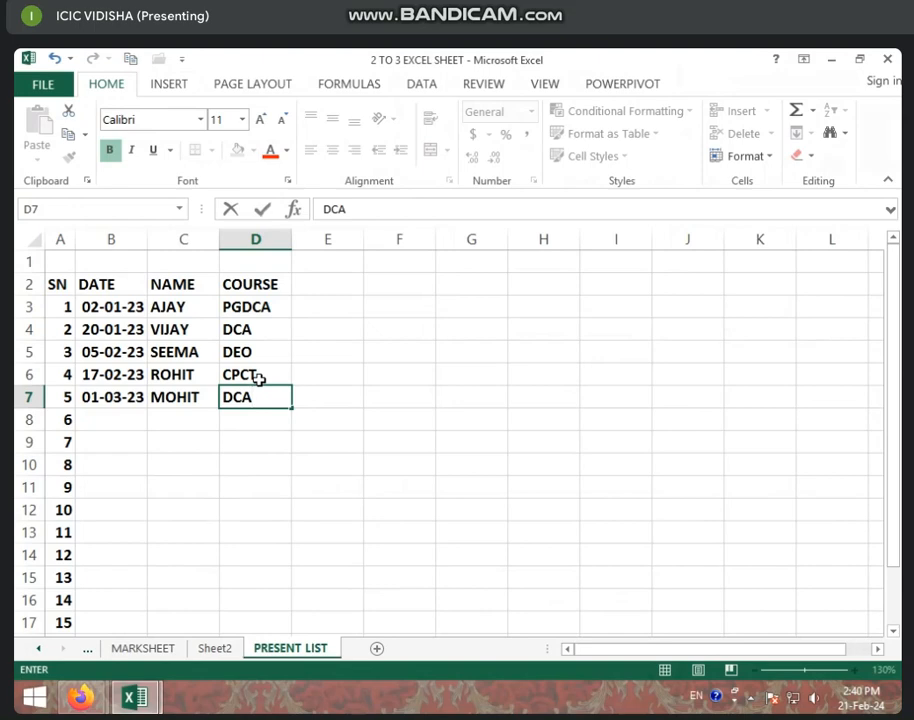
pyautogui.press('Return')
# Step: Enter the date 1/04/2023 in cell B8 for serial number 6
pyautogui.click(117, 424)
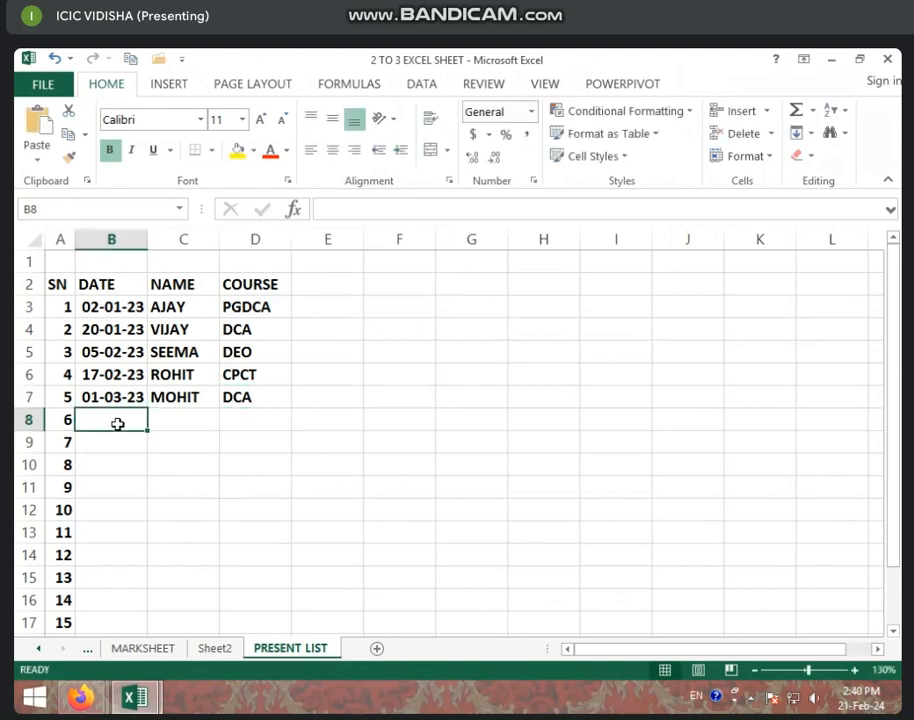
pyautogui.write('1/')
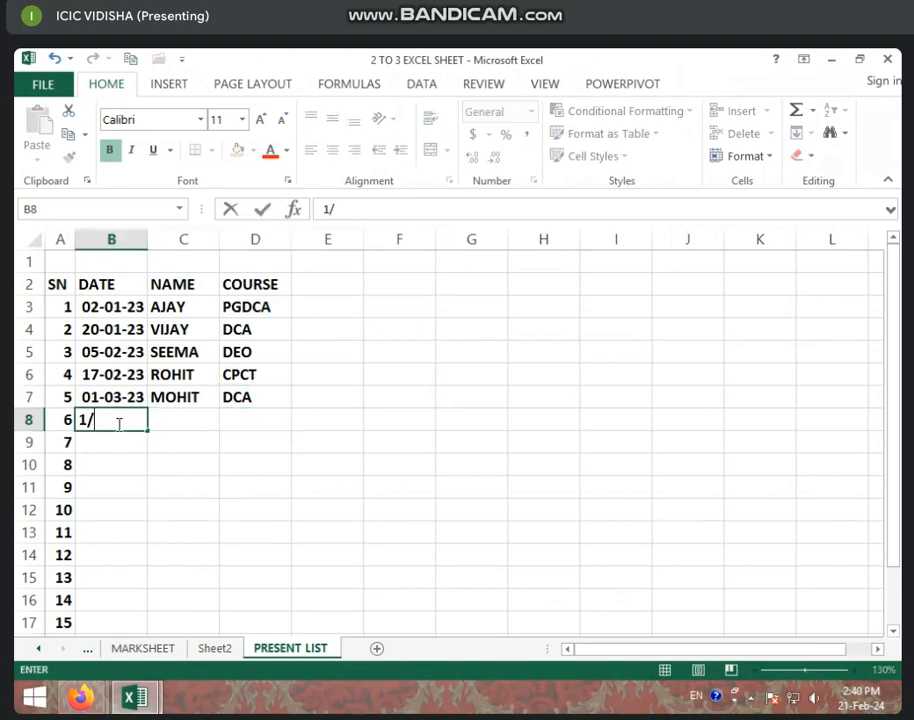
pyautogui.write('04/2023')
pyautogui.press('Return')
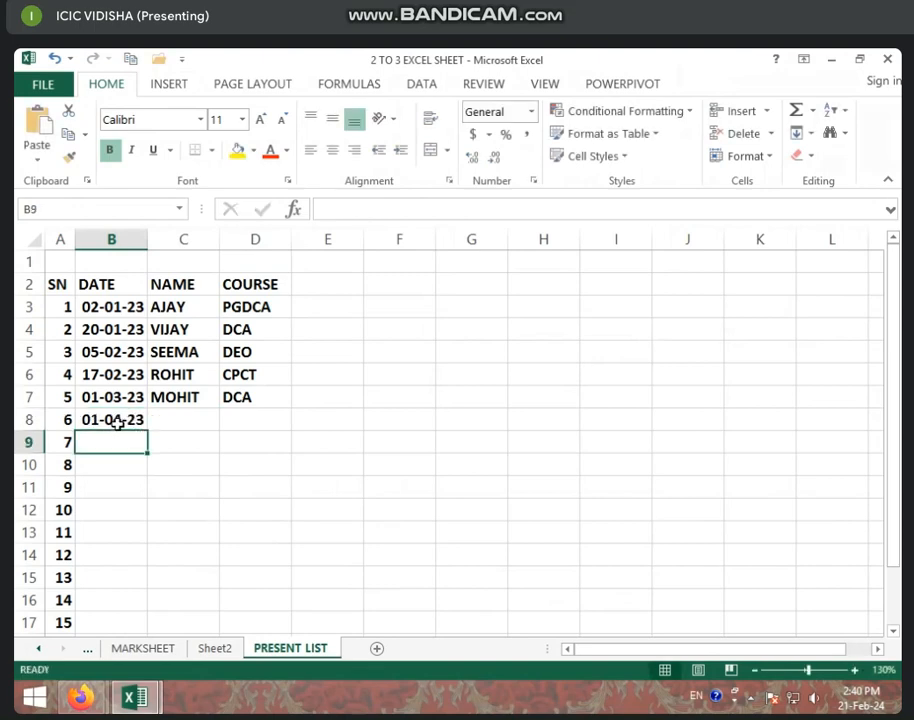
# Step: Enter the date 10/05/2023 in cell B9 for serial number 7
pyautogui.write('10')
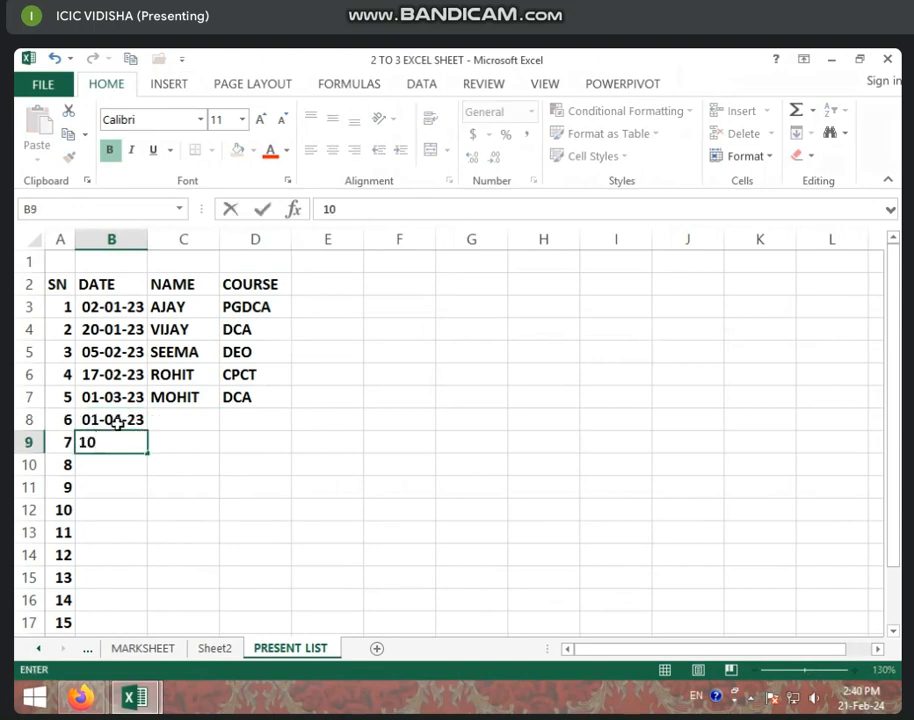
pyautogui.write('\\')
pyautogui.press('BackSpace')
pyautogui.write('/05/2023')
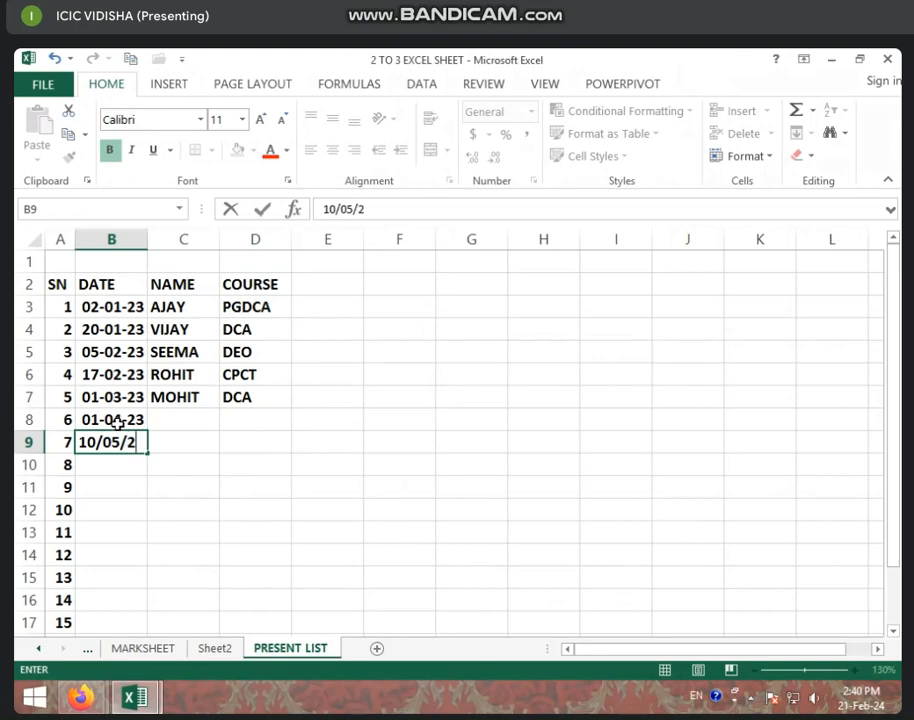
pyautogui.press('Return')
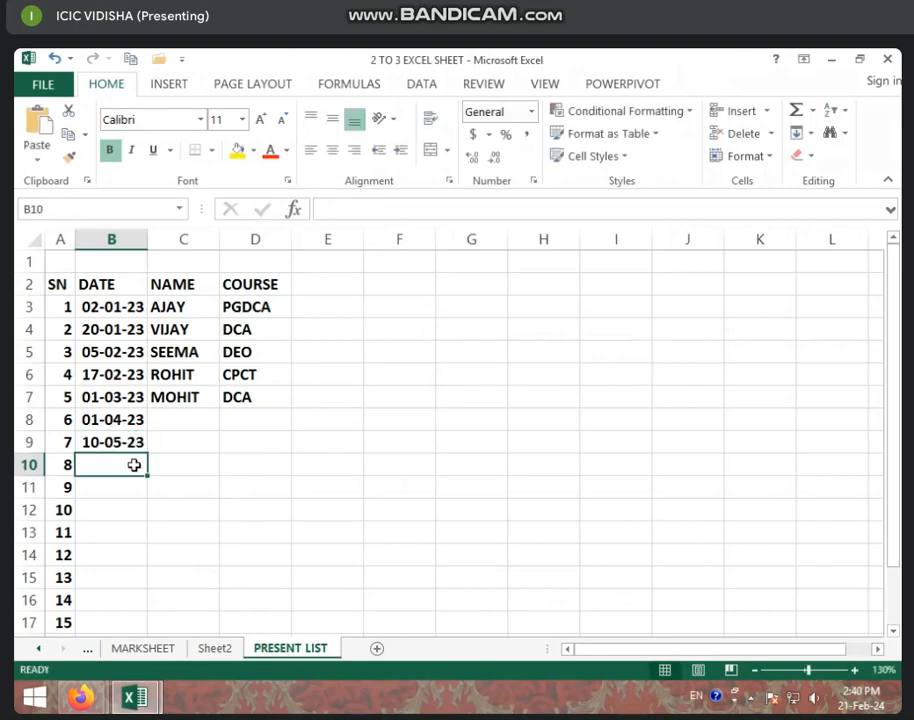
# Step: Fill in the sixth and seventh students' names in cells C8 and C9
pyautogui.click(175, 420)
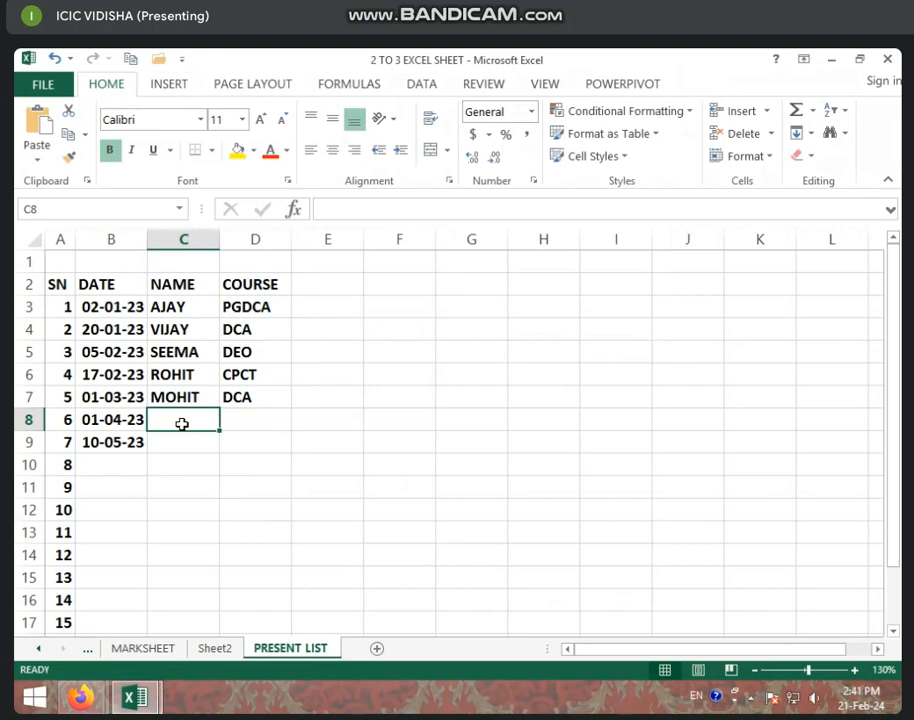
pyautogui.write('MOHAN')
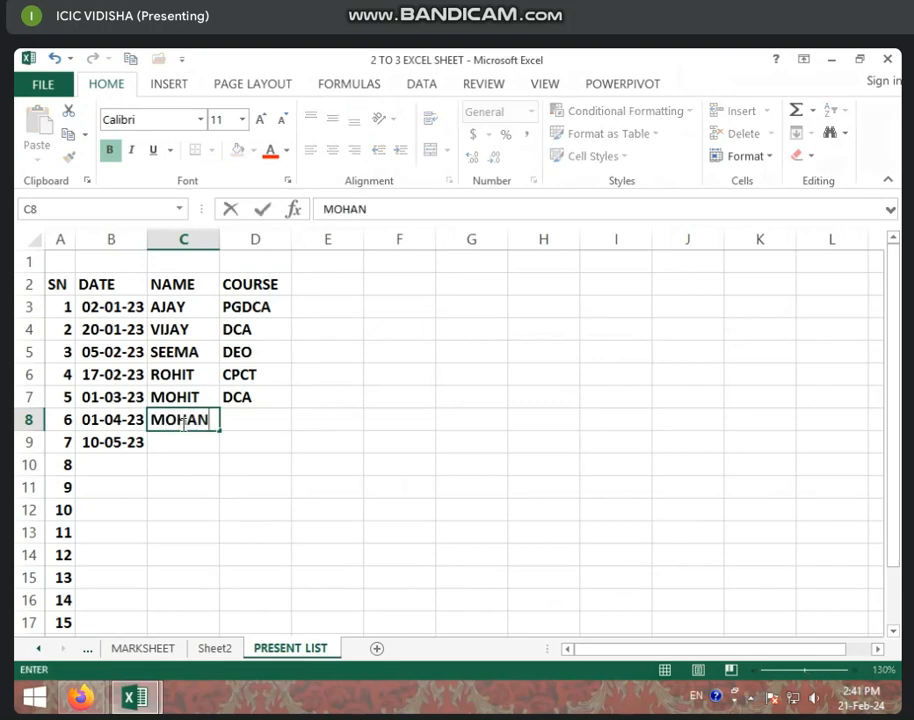
pyautogui.press('Return')
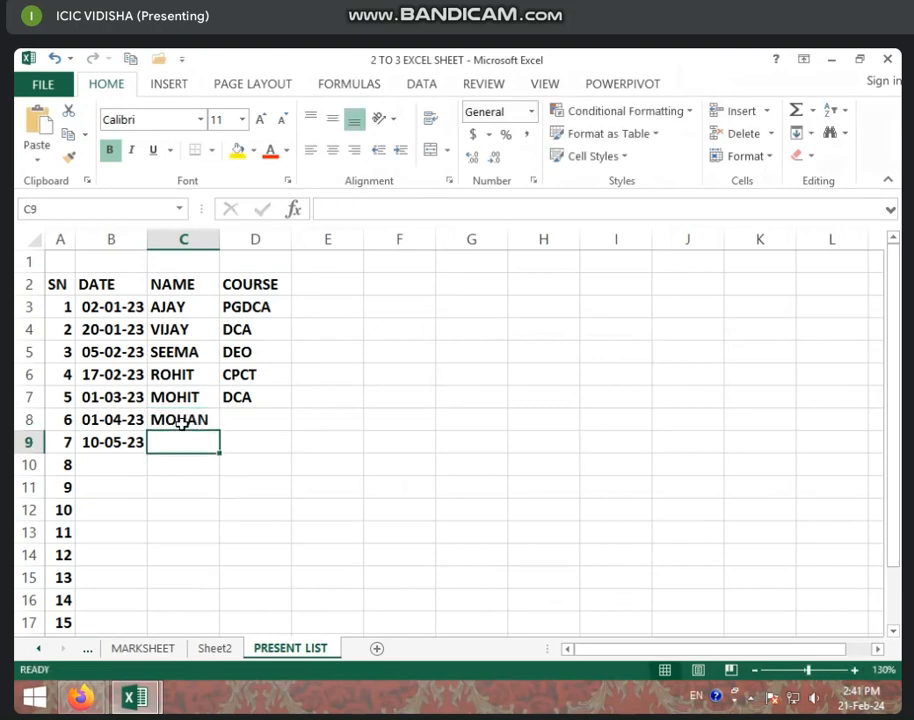
pyautogui.write('ROHAN')
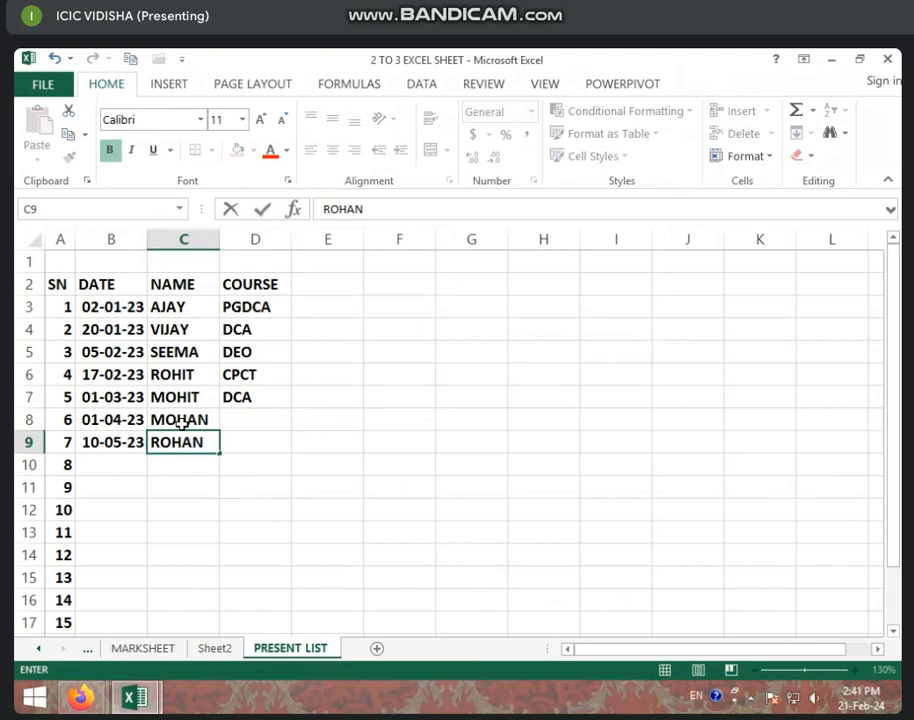
pyautogui.click(181, 423)
# Step: Fill the courses DEO and CPCT into cells D8 and D9 by extending the entries in D5:D7 downward
pyautogui.press('Right')
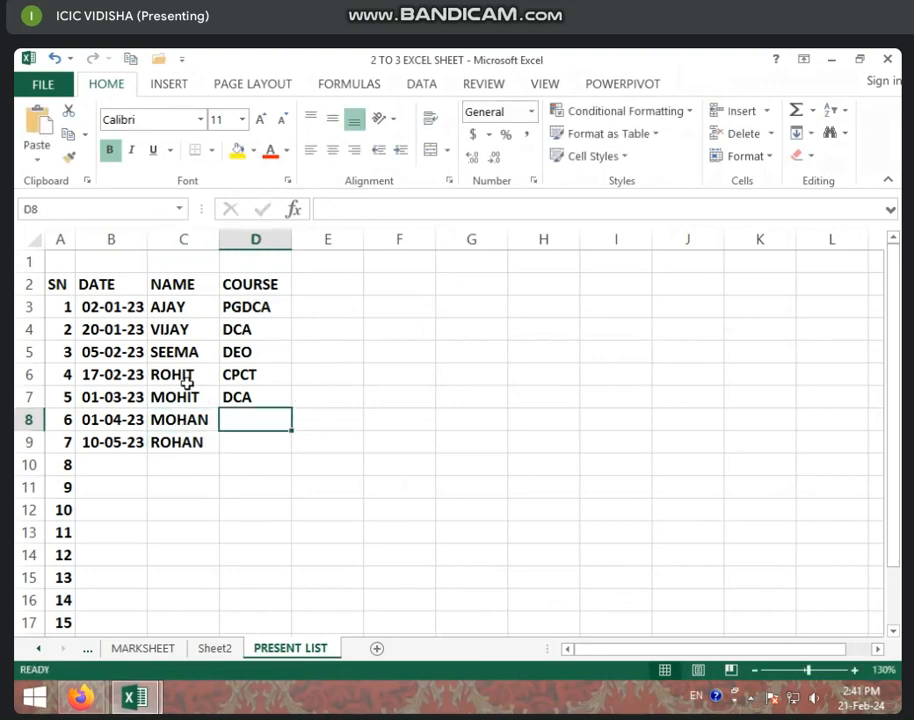
pyautogui.moveTo(271, 345); pyautogui.dragTo(276, 400)
pyautogui.moveTo(292, 409); pyautogui.dragTo(293, 450)
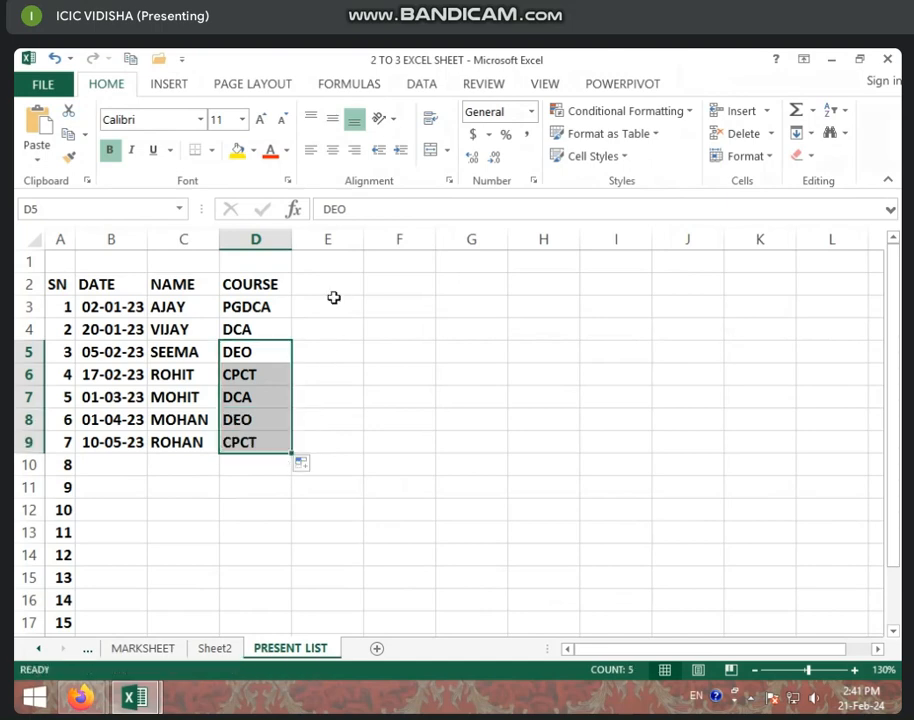
pyautogui.moveTo(302, 338); pyautogui.dragTo(304, 362)
pyautogui.click(302, 340)
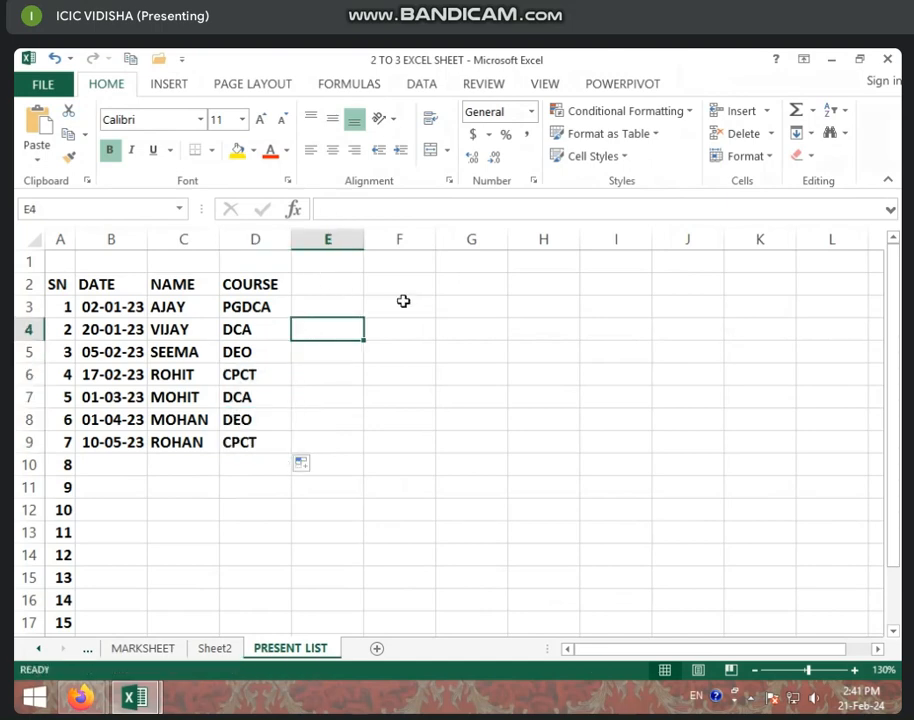
# Step: Enter the numbers 1, 2 and 3 as column headers in cells E2, F2 and G2
pyautogui.click(348, 289)
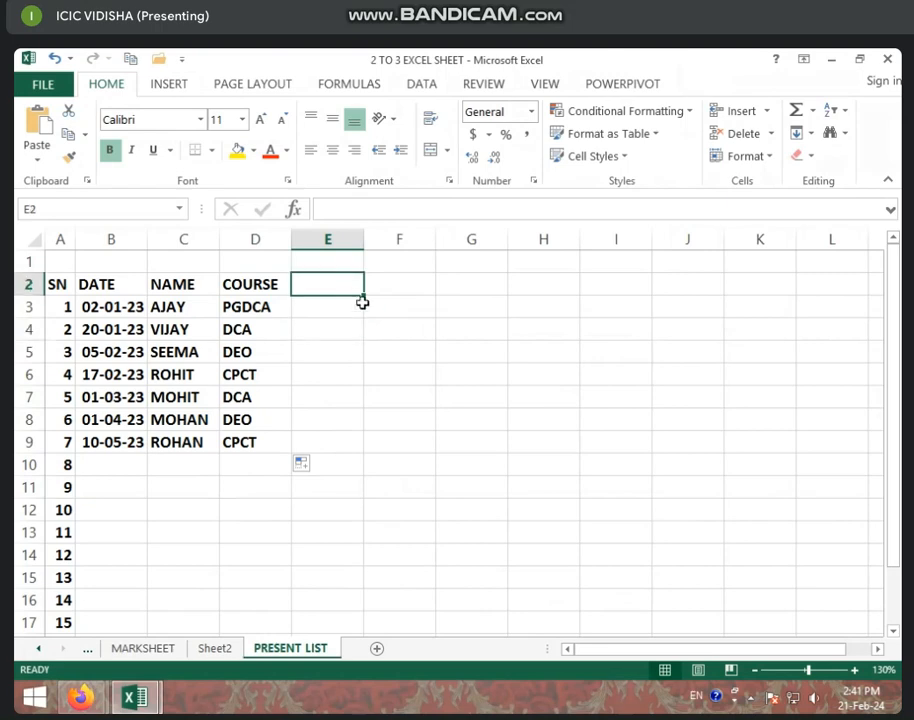
pyautogui.write('1')
pyautogui.press('Tab')
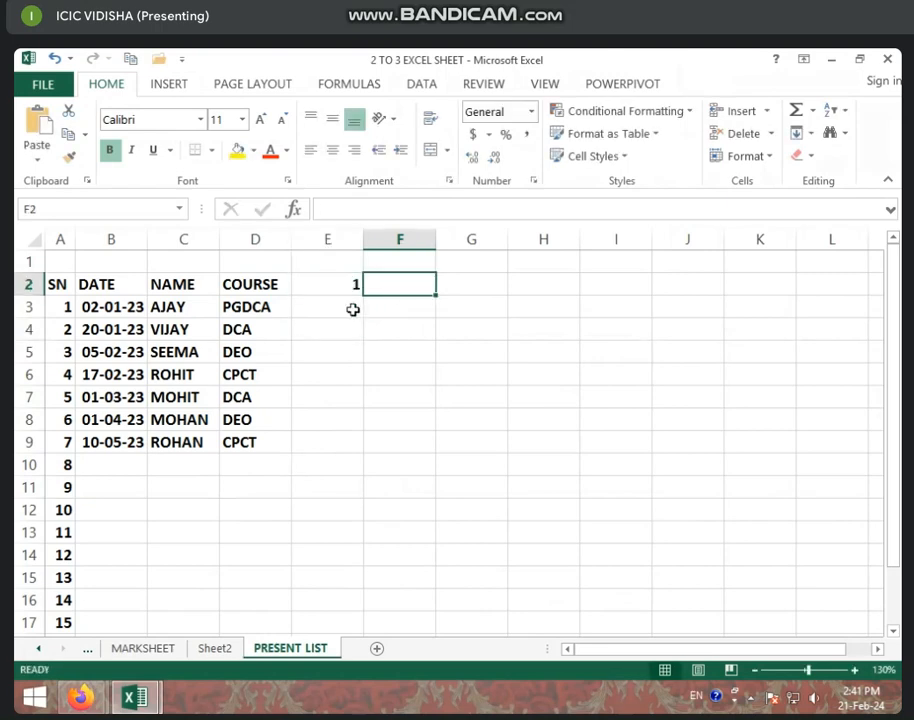
pyautogui.write('2')
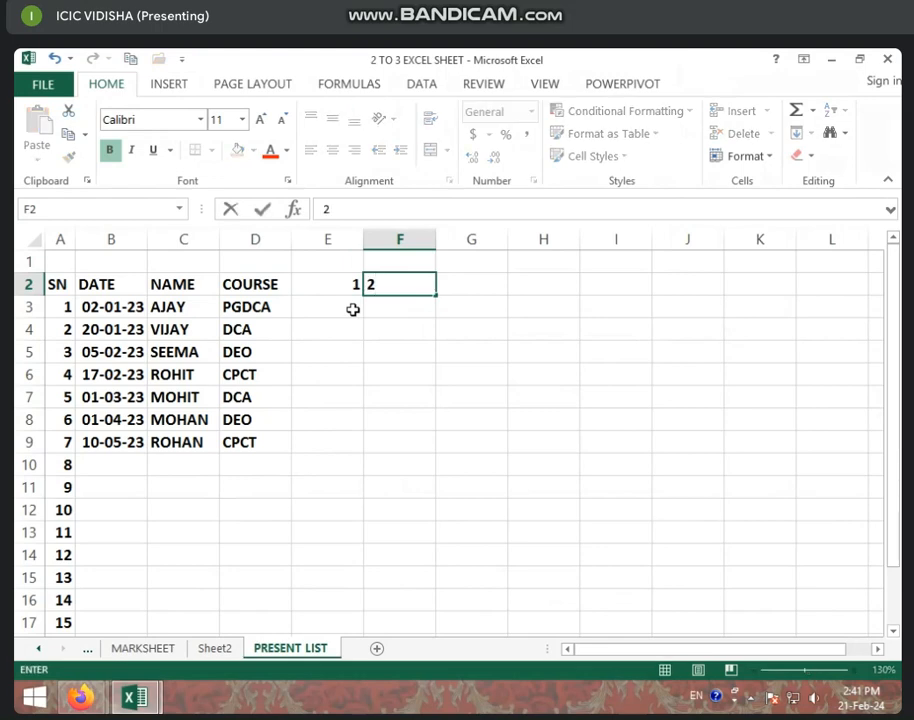
pyautogui.press('Tab')
pyautogui.write('3')
pyautogui.press('Tab')
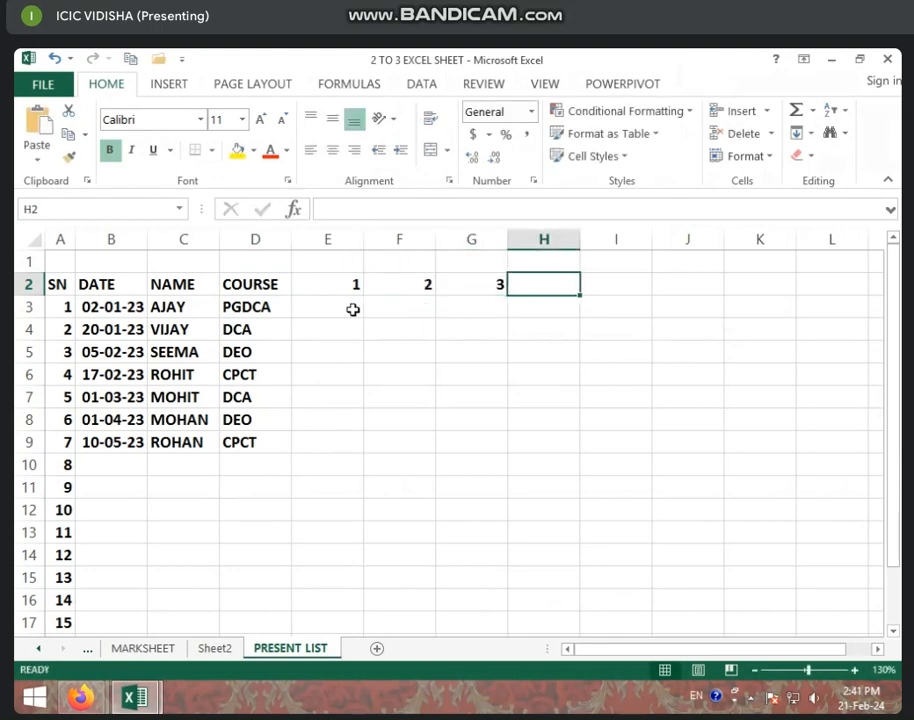
# Step: Extend the number series from cells E2:F2 across row 2 to cell AI2, numbering the columns up to 31
pyautogui.moveTo(330, 287); pyautogui.dragTo(432, 290)
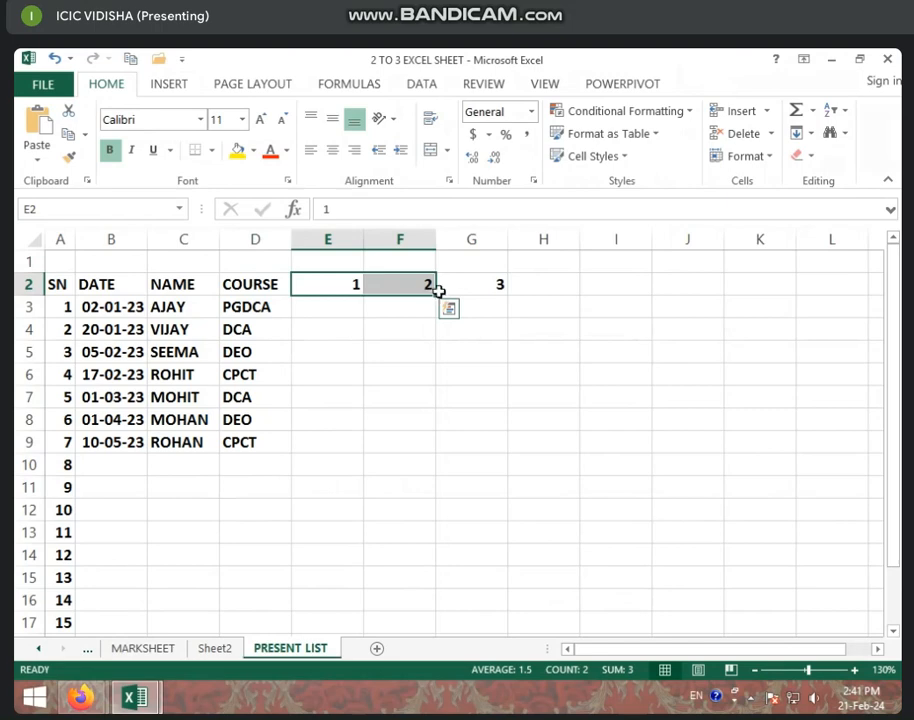
pyautogui.moveTo(437, 296); pyautogui.dragTo(247, 298)
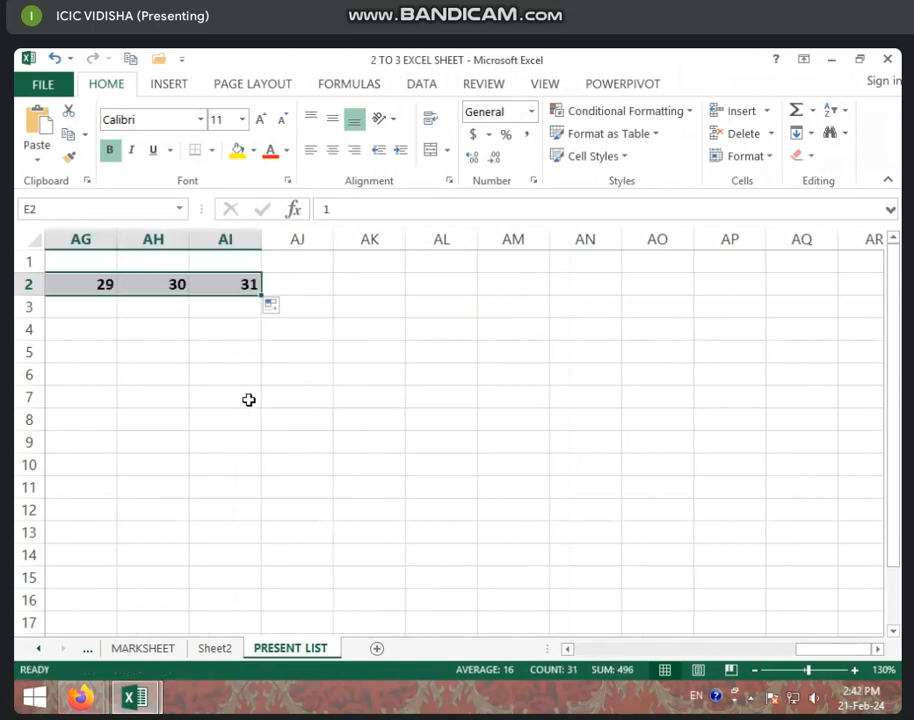
pyautogui.moveTo(834, 651); pyautogui.dragTo(612, 654)
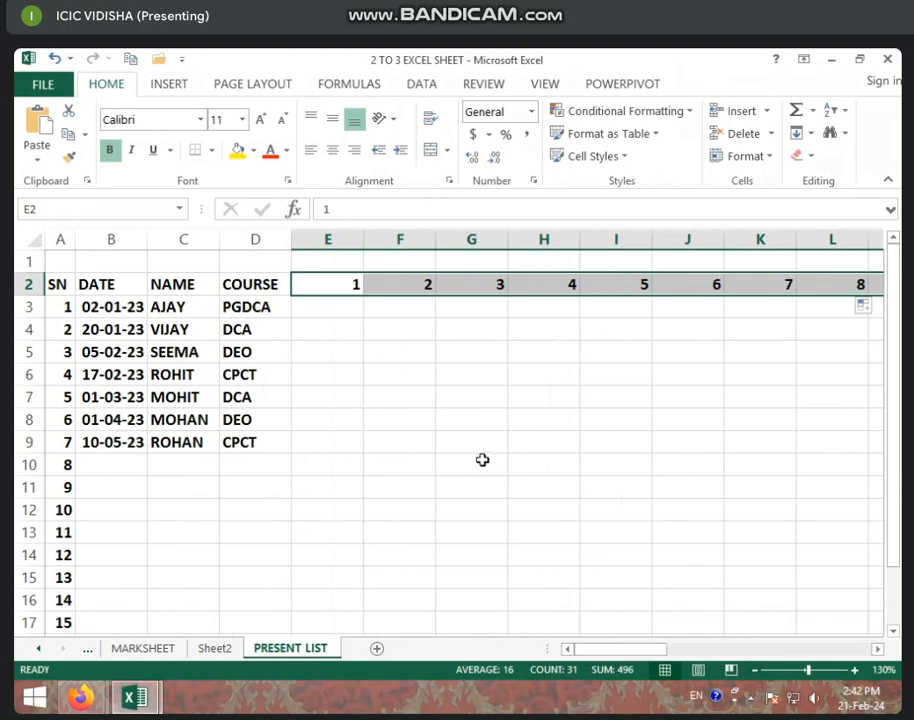
# Step: Enter the weekday MON in cell E1 above the first day number
pyautogui.click(340, 259)
pyautogui.click(340, 314)
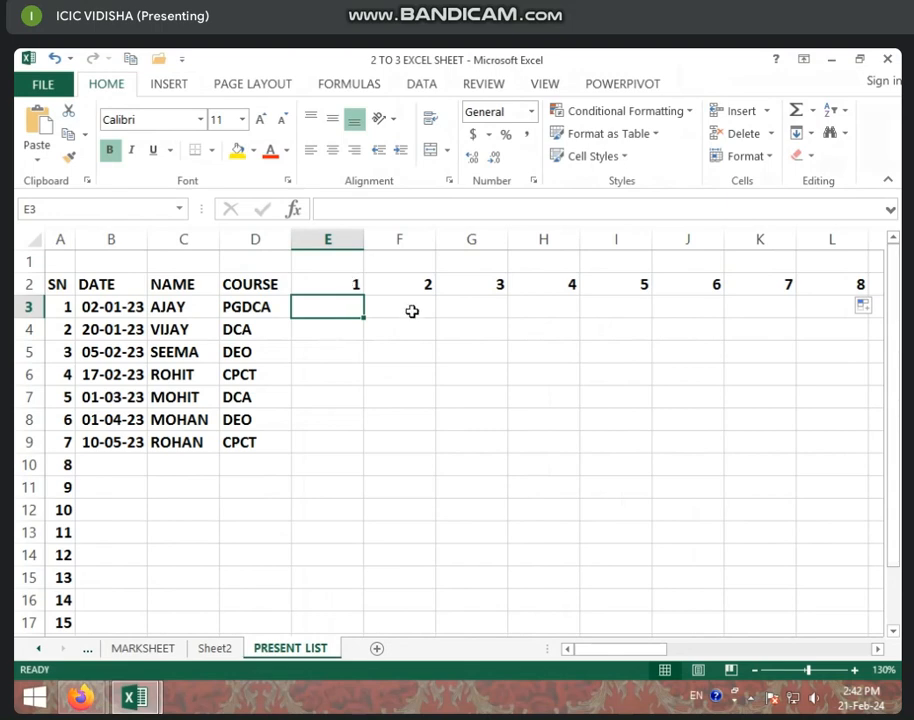
pyautogui.click(311, 261)
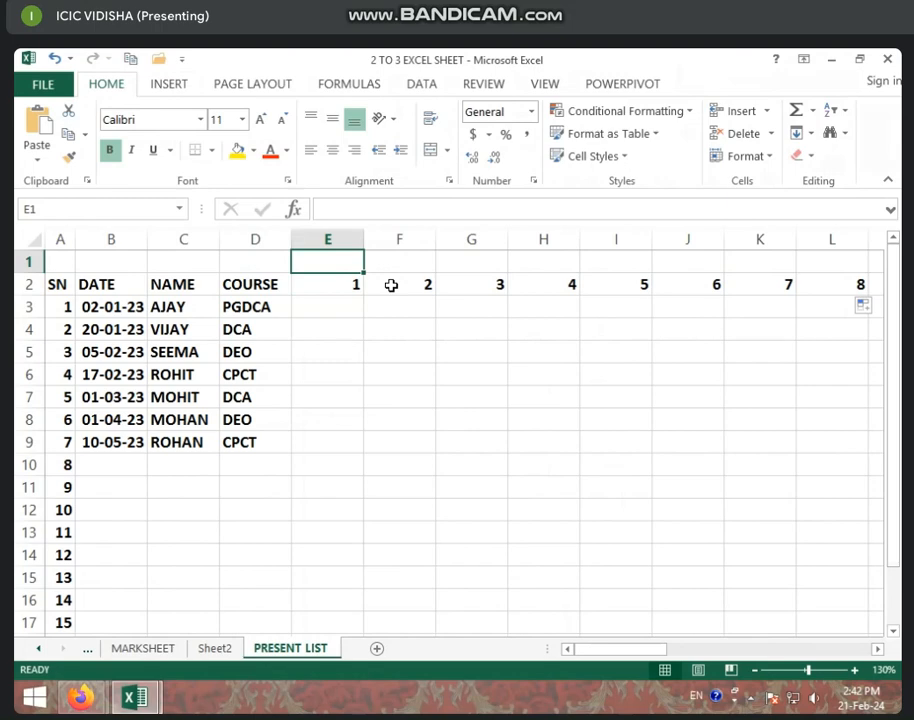
pyautogui.write('MON')
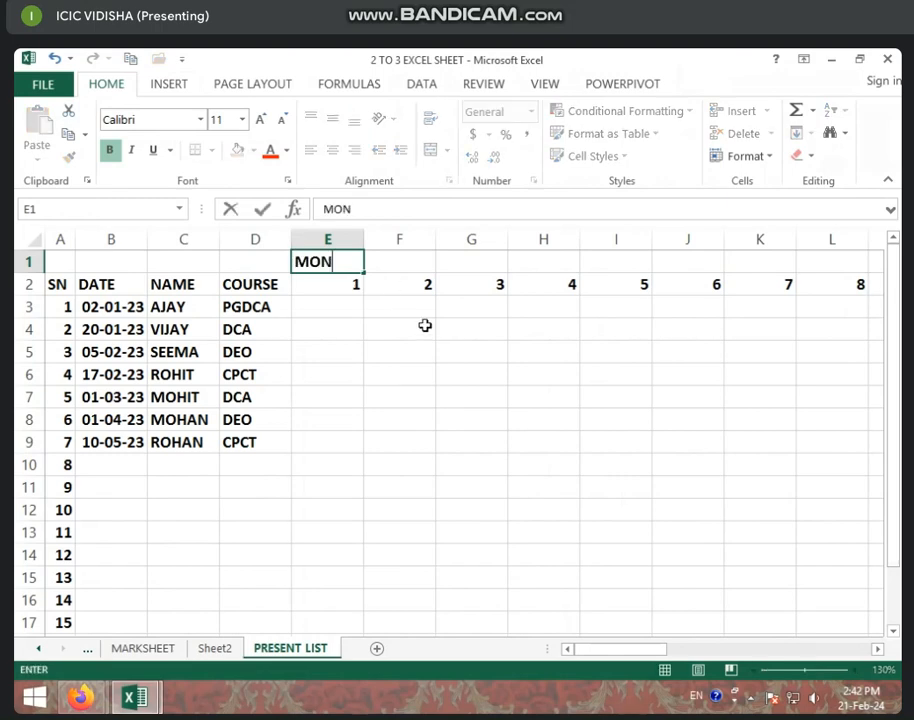
pyautogui.click(375, 322)
pyautogui.click(333, 262)
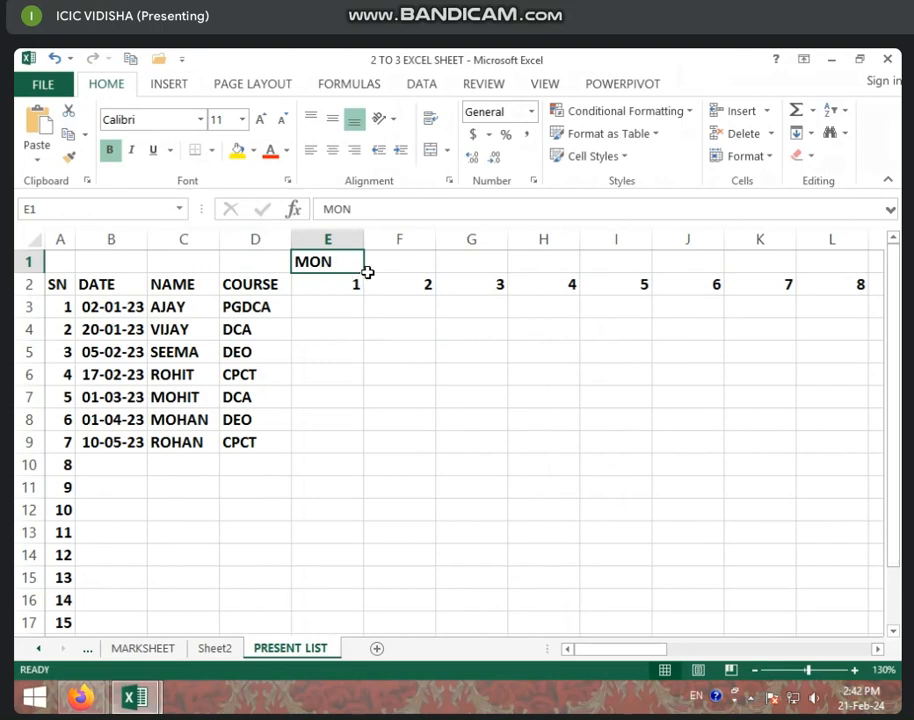
# Step: Fill the weekday names from MON in cell E1 across row 1 to cell AI1, above day 31
pyautogui.moveTo(365, 272); pyautogui.dragTo(767, 262)
pyautogui.moveTo(798, 649); pyautogui.dragTo(598, 650)
pyautogui.click(316, 271)
pyautogui.click(317, 283)
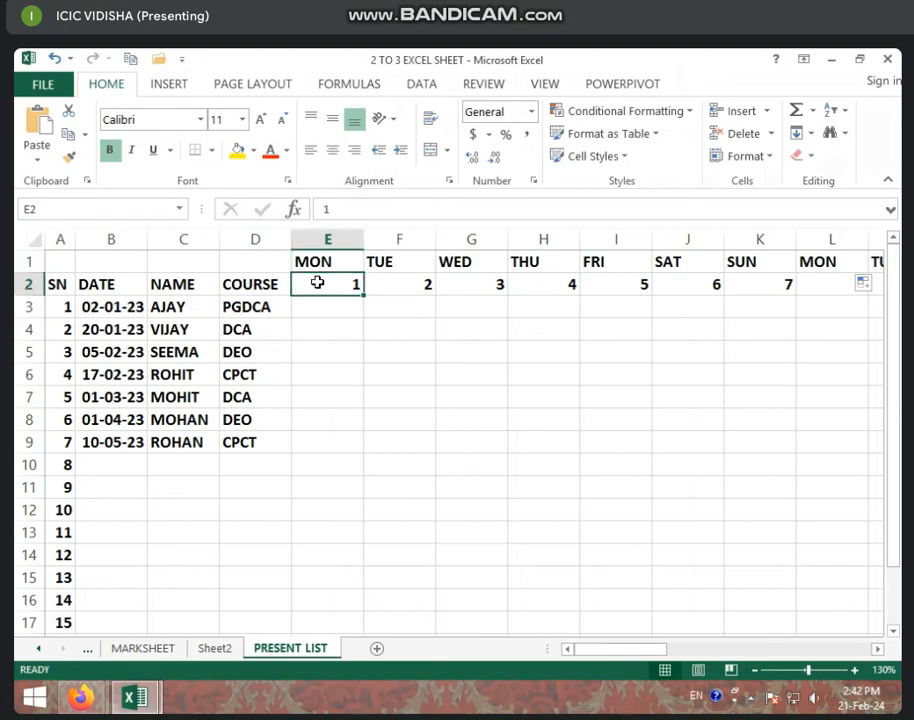
pyautogui.click(333, 261)
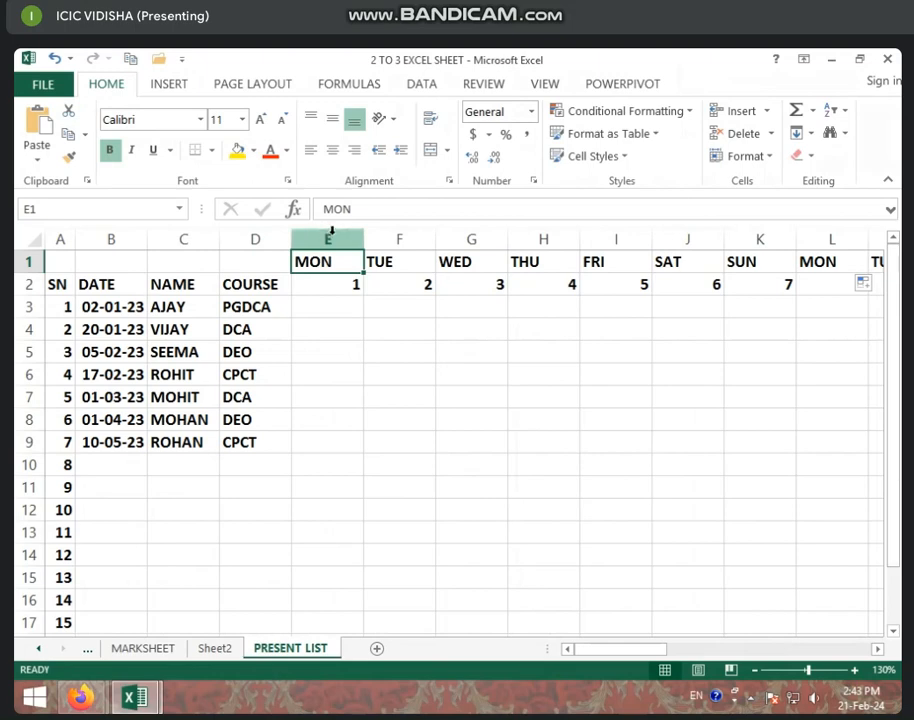
pyautogui.click(332, 238)
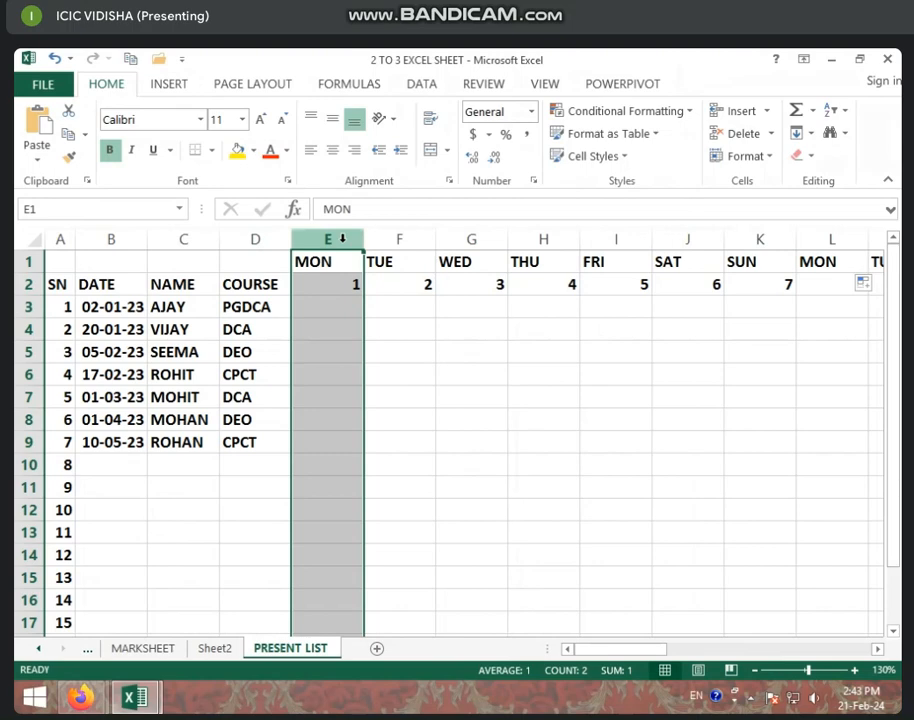
pyautogui.moveTo(351, 239); pyautogui.dragTo(897, 212)
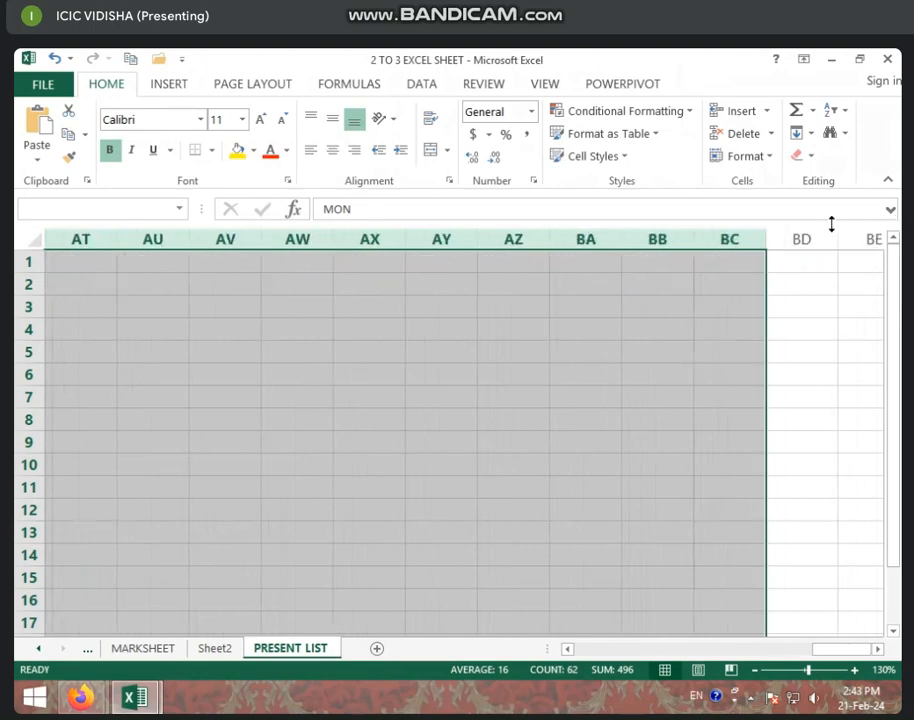
pyautogui.click(635, 590)
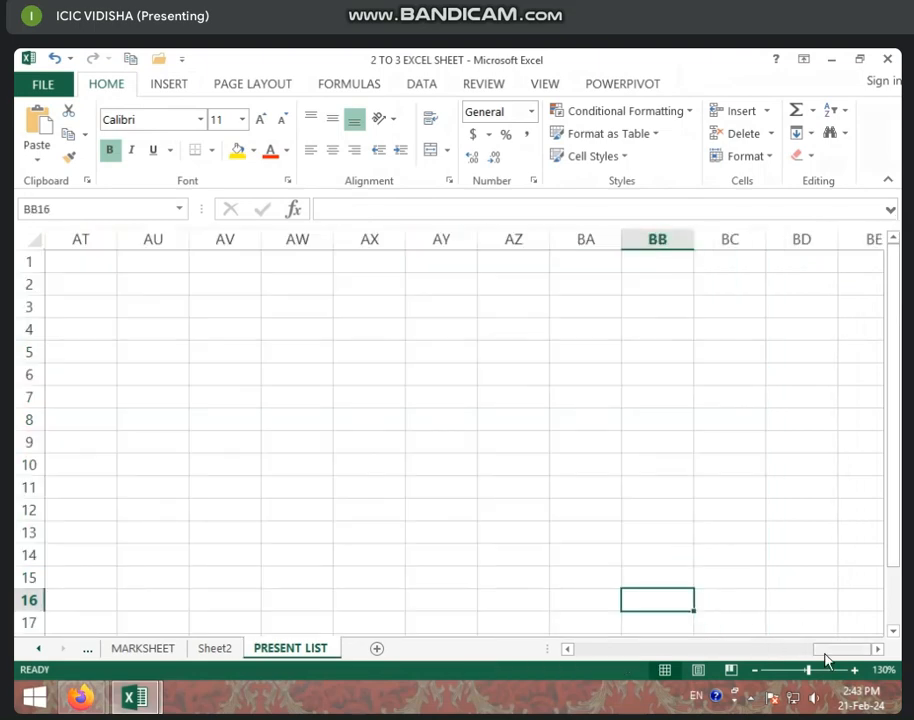
pyautogui.moveTo(826, 660); pyautogui.dragTo(573, 673)
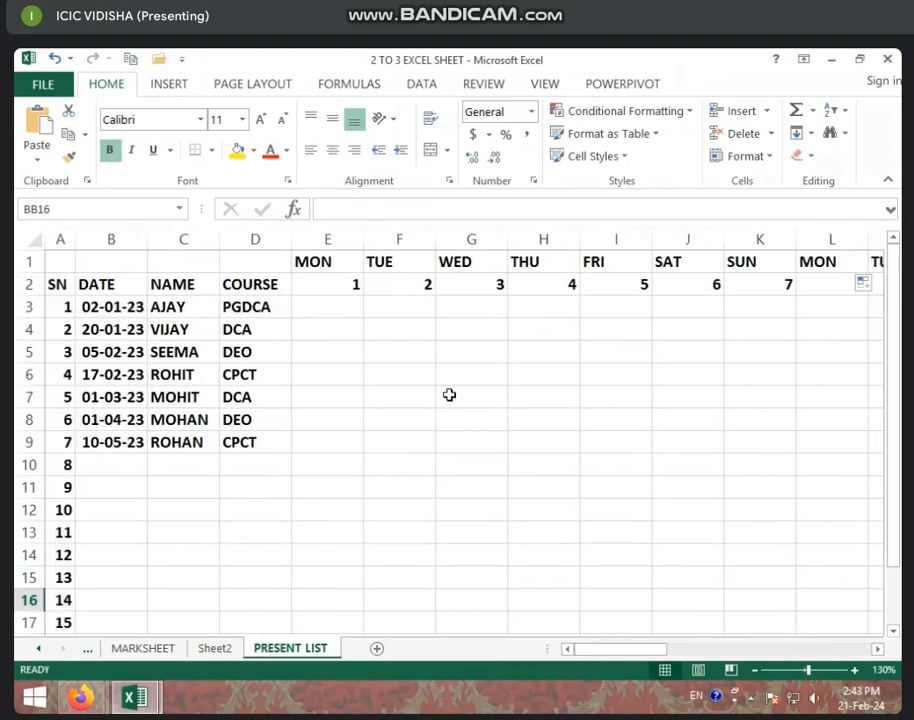
# Step: AutoFit the widths of the day columns E through AI to their contents
pyautogui.click(342, 240)
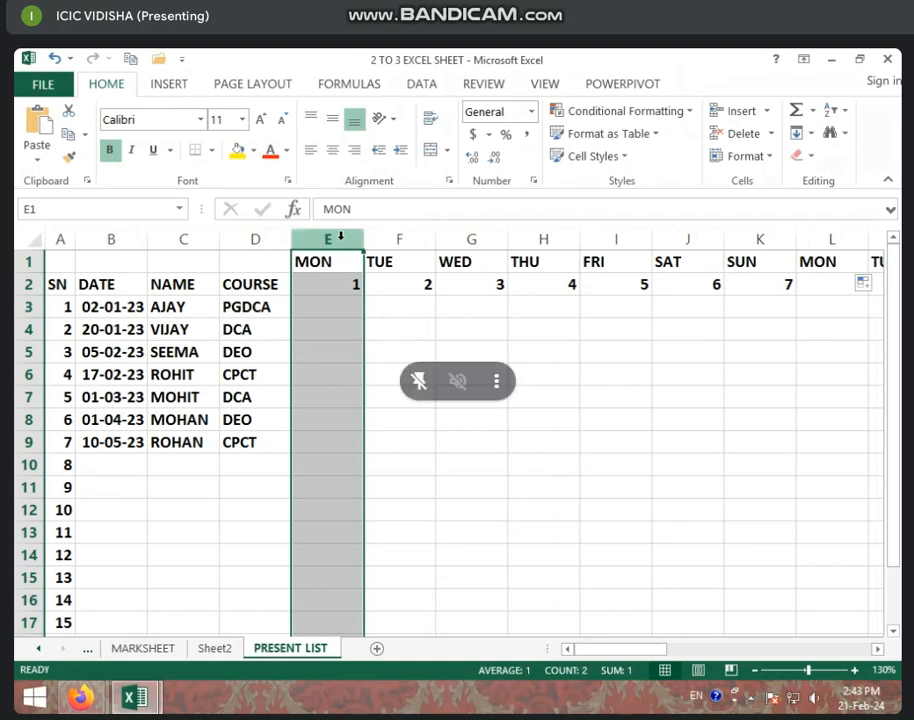
pyautogui.moveTo(340, 236); pyautogui.dragTo(876, 238)
pyautogui.hotkey('shift', 'Left')
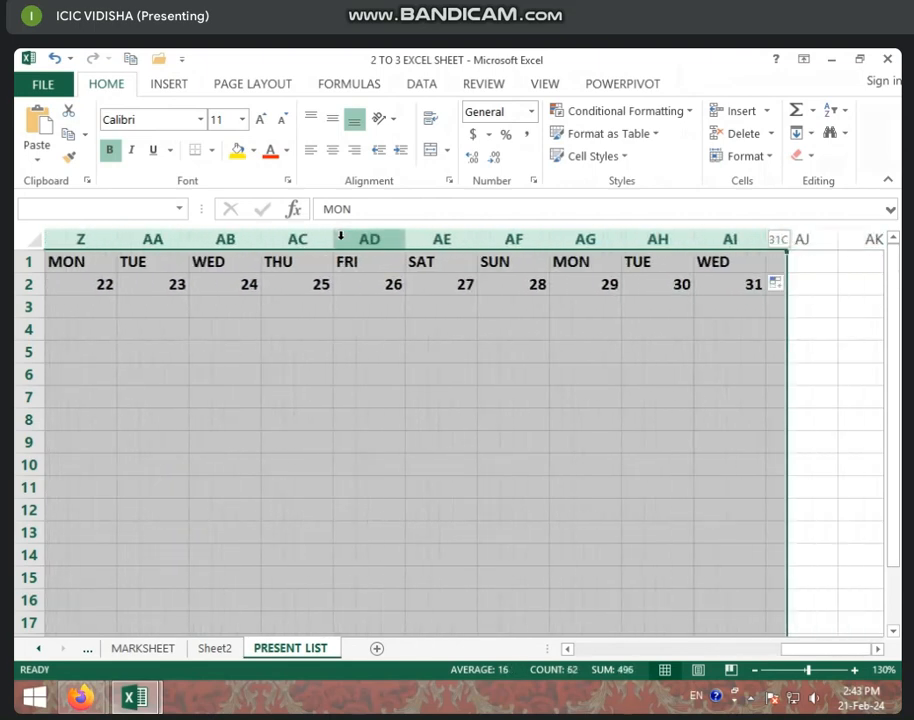
pyautogui.moveTo(340, 236); pyautogui.dragTo(340, 236)
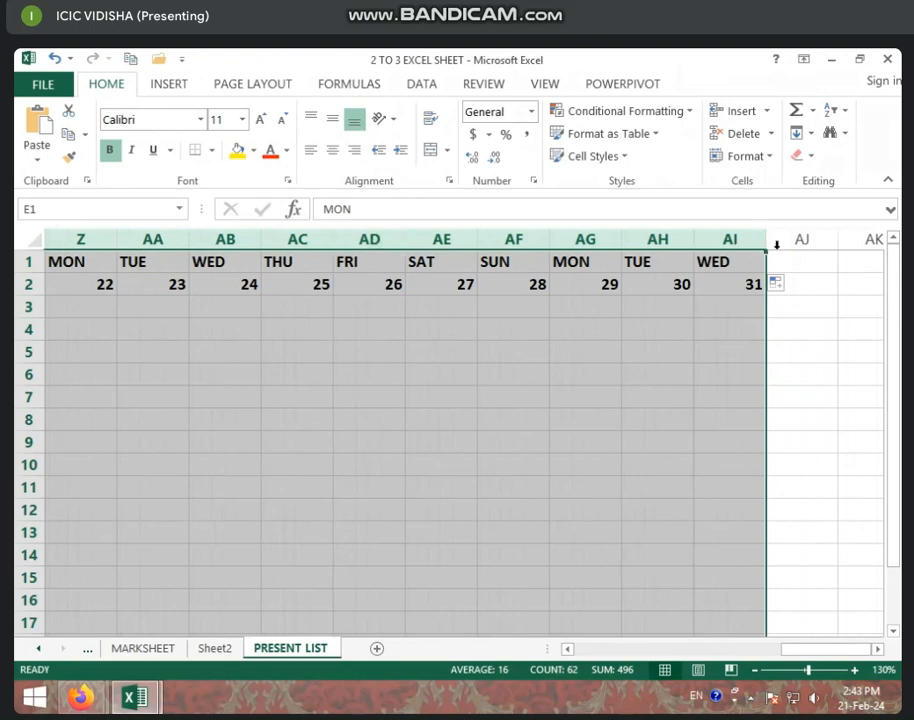
pyautogui.doubleClick(694, 244)
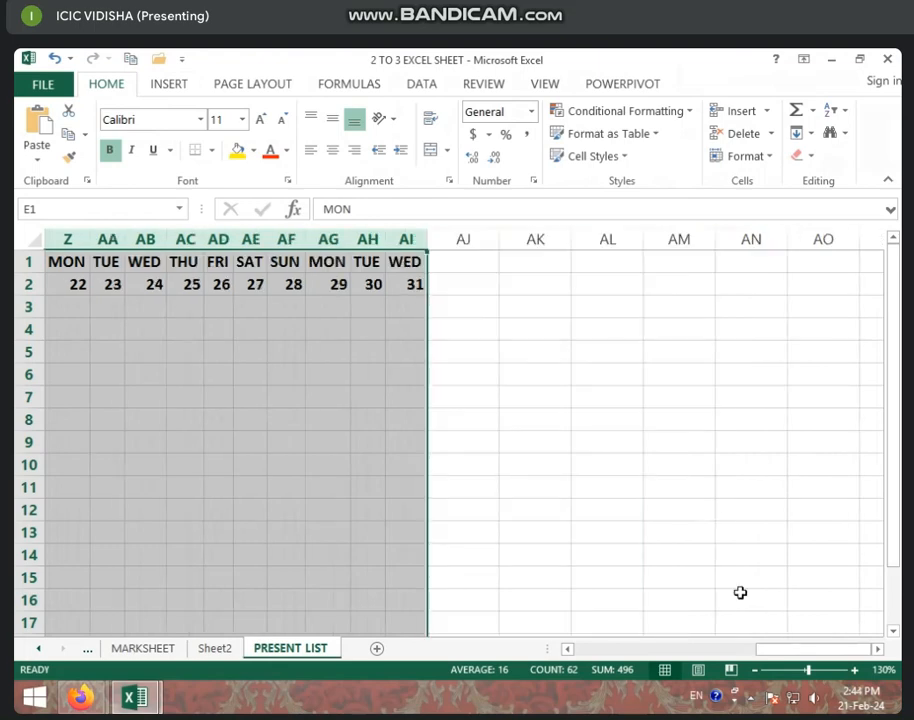
pyautogui.moveTo(815, 654); pyautogui.dragTo(672, 651)
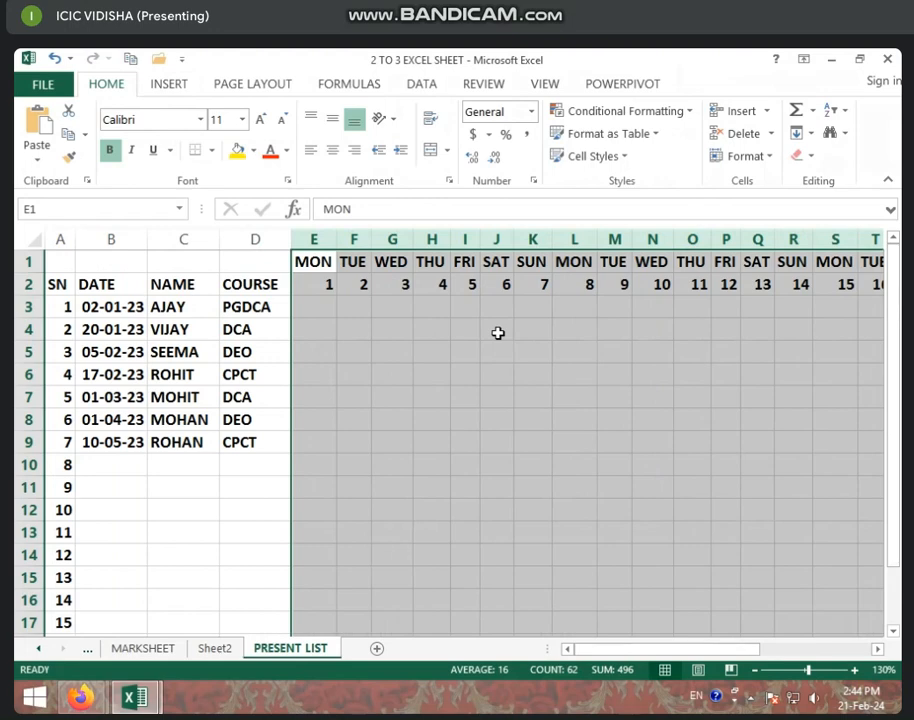
pyautogui.click(434, 373)
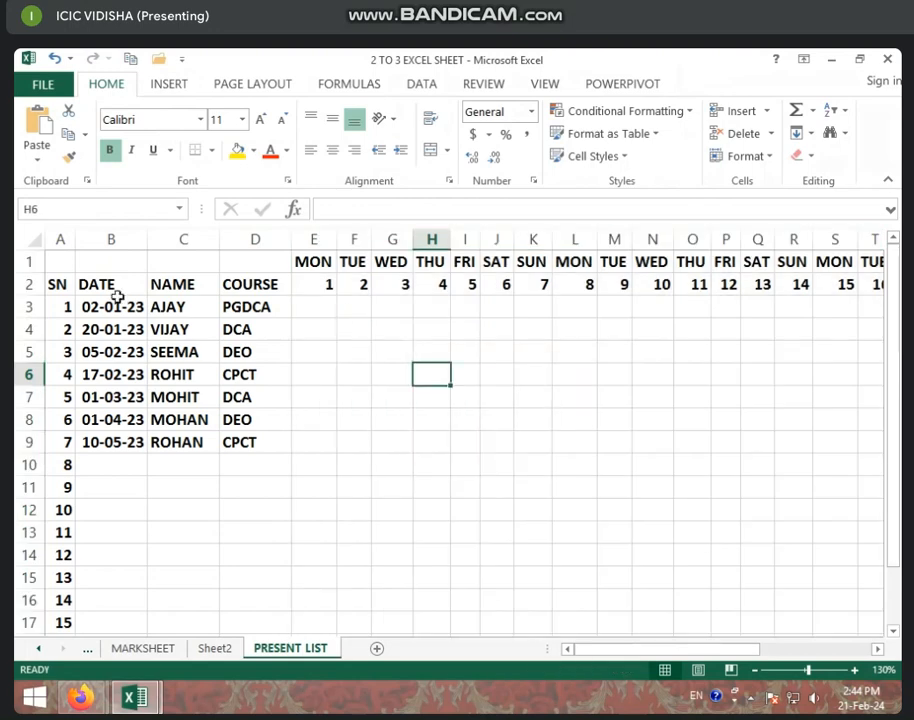
# Step: Select rows 1 to 13 of the attendance sheet and open the cell border choices
pyautogui.moveTo(27, 260); pyautogui.dragTo(60, 534)
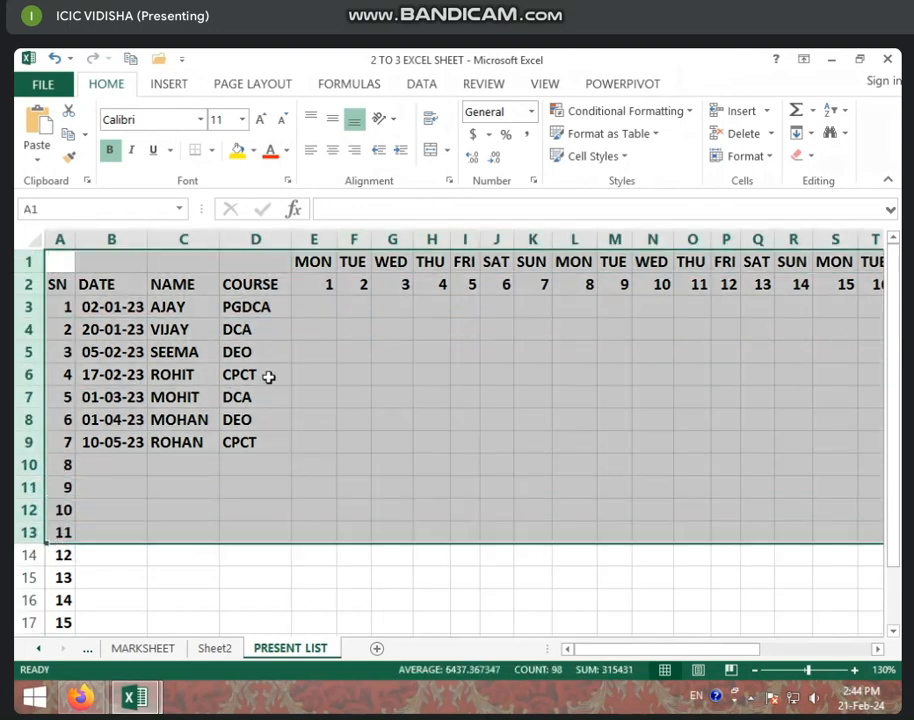
pyautogui.click(211, 151)
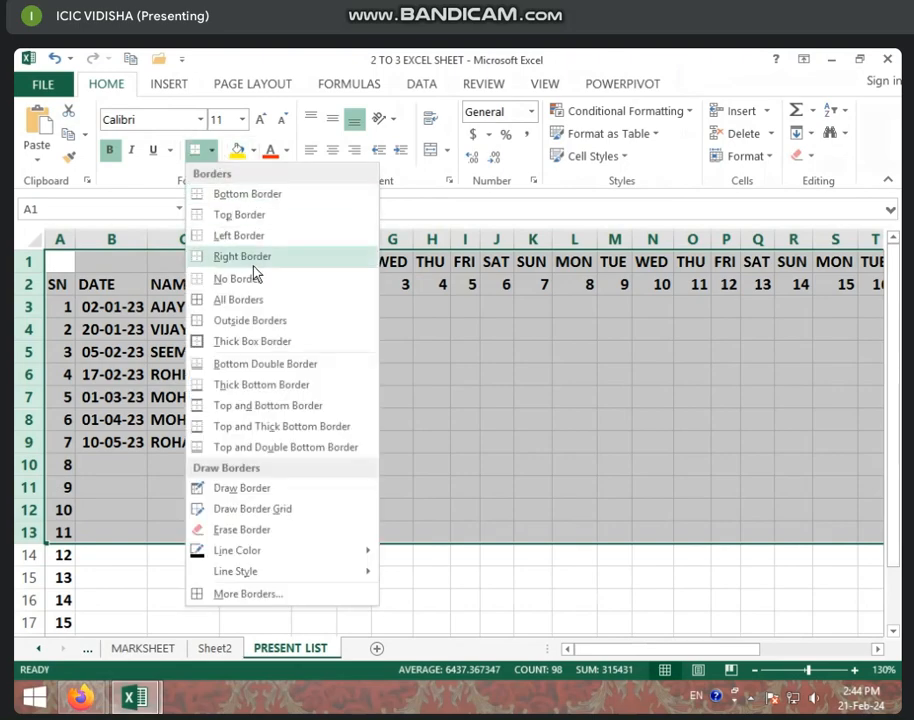